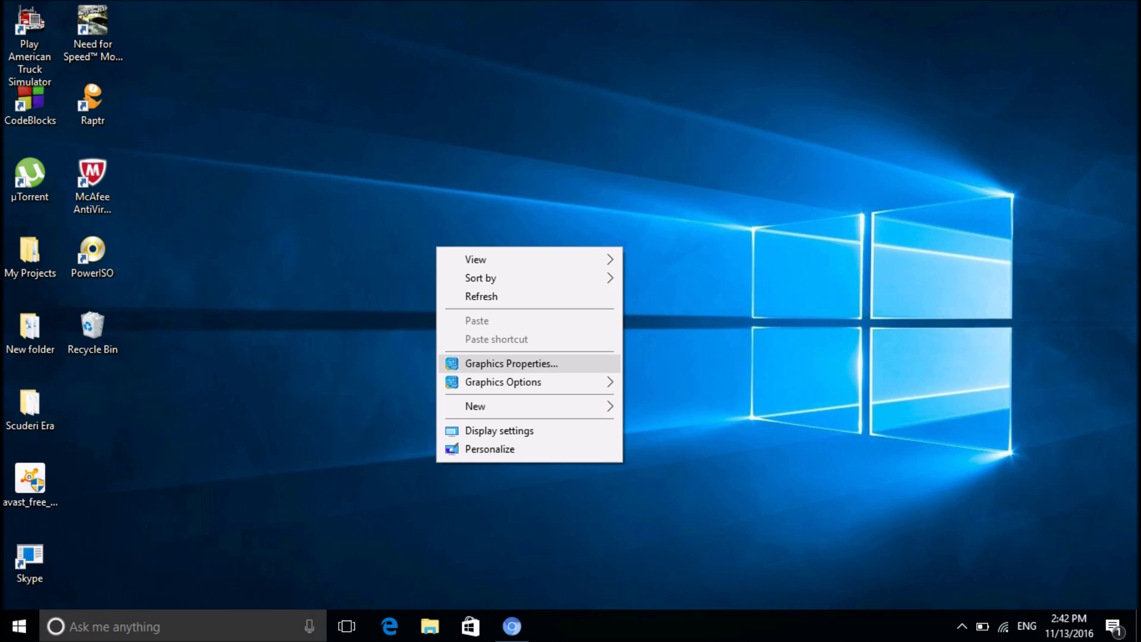
Step: View the Intel HD Graphics Control Panel through the desktop's Graphics Properties and close it
key("Return")
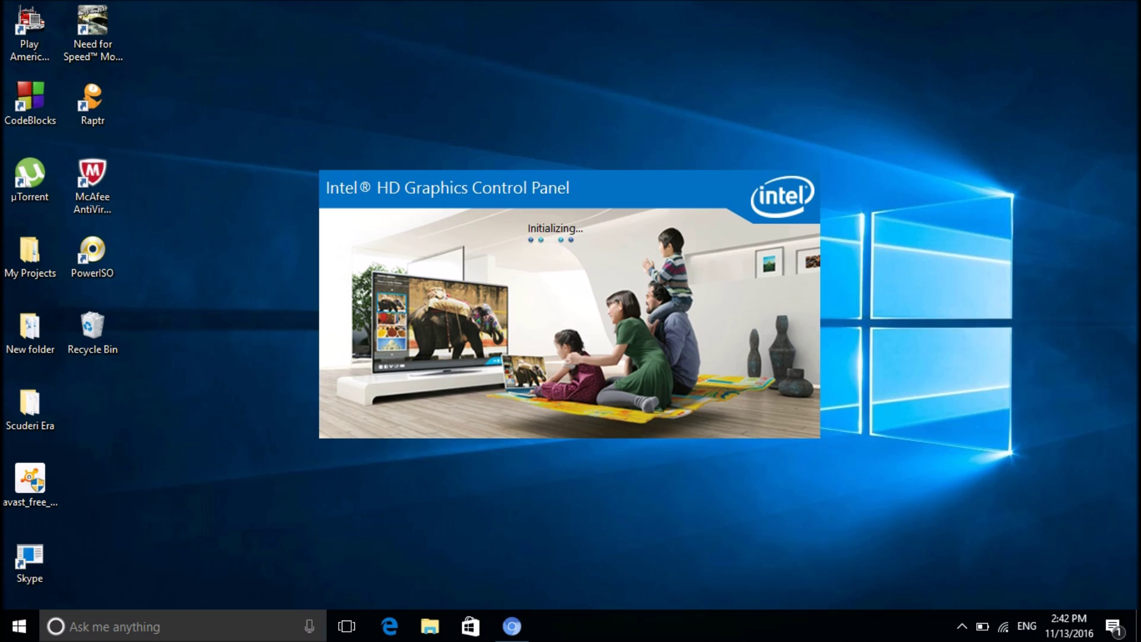
key("Up")
key("Right")
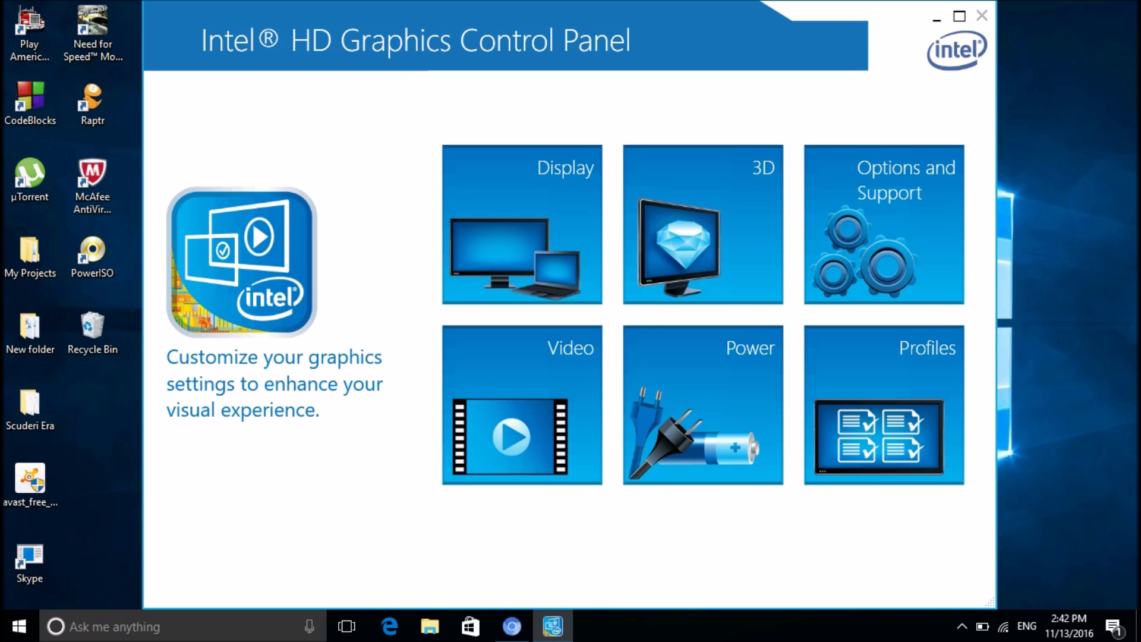
key("alt+F4")
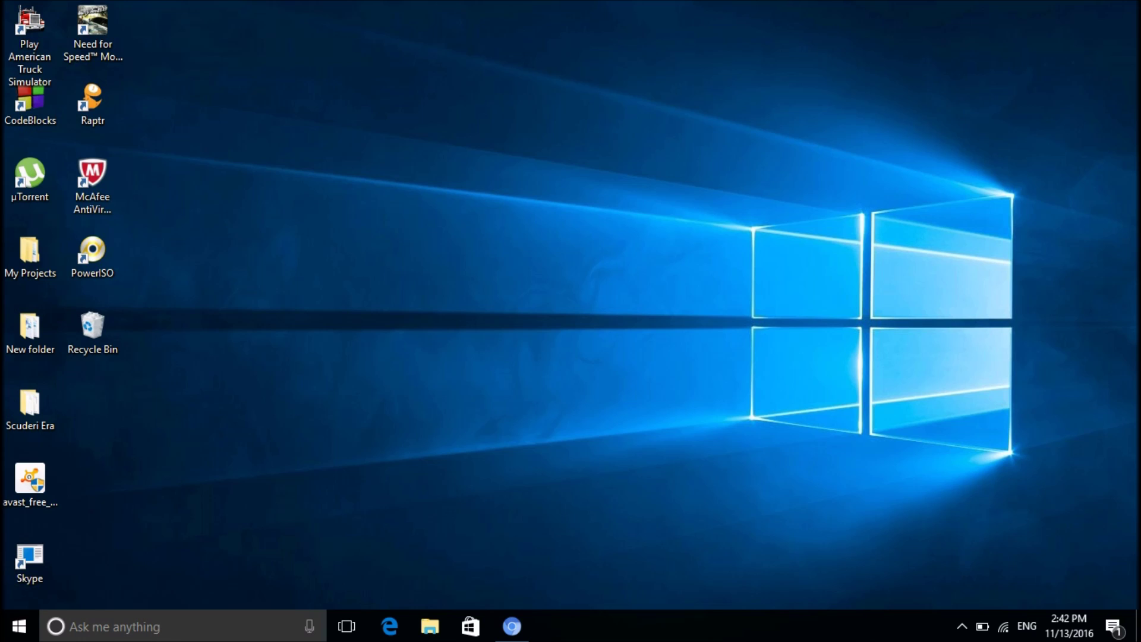
Step: Check which graphics entries the desktop's context options offer
right_click(499, 199)
mouse_move(594, 212)
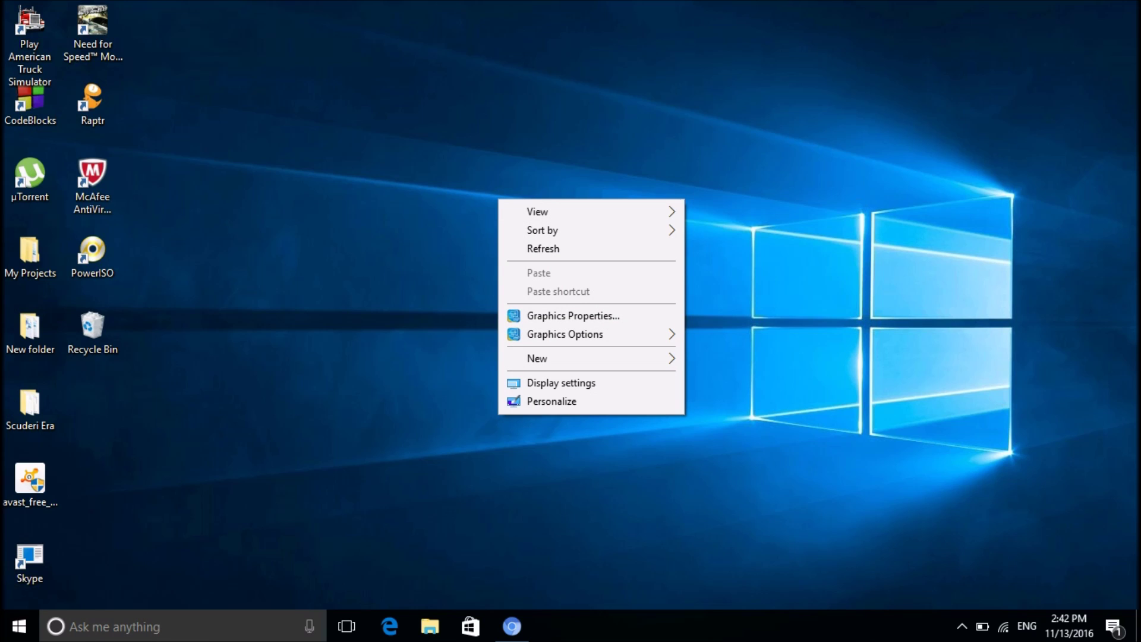
key("Escape")
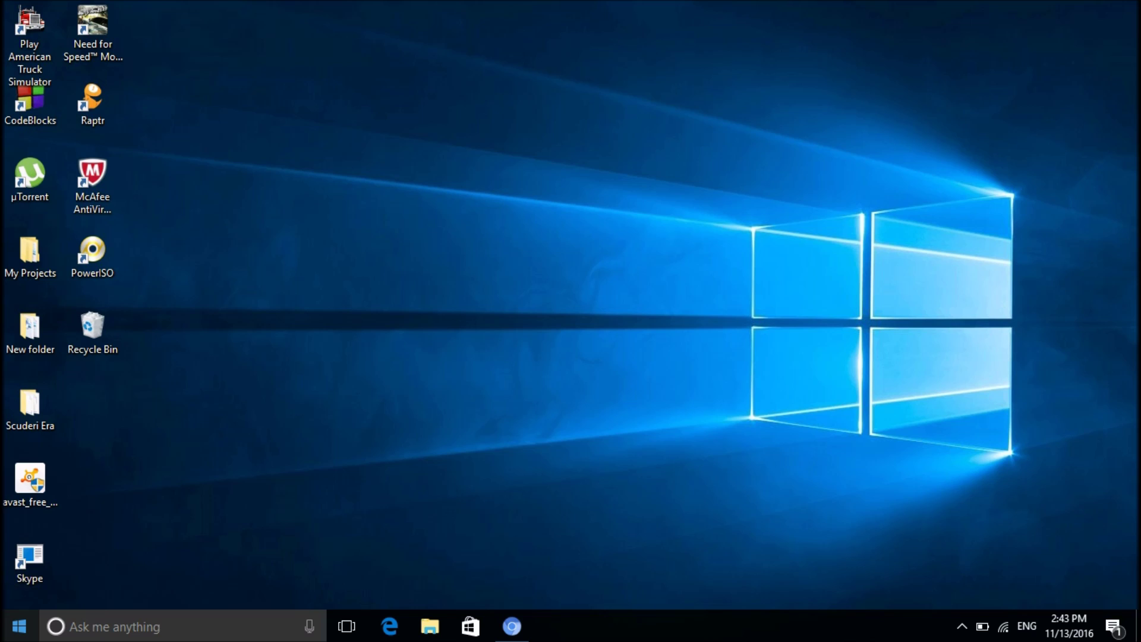
Step: Open Device Manager and expand the Display adapters category
right_click(19, 625)
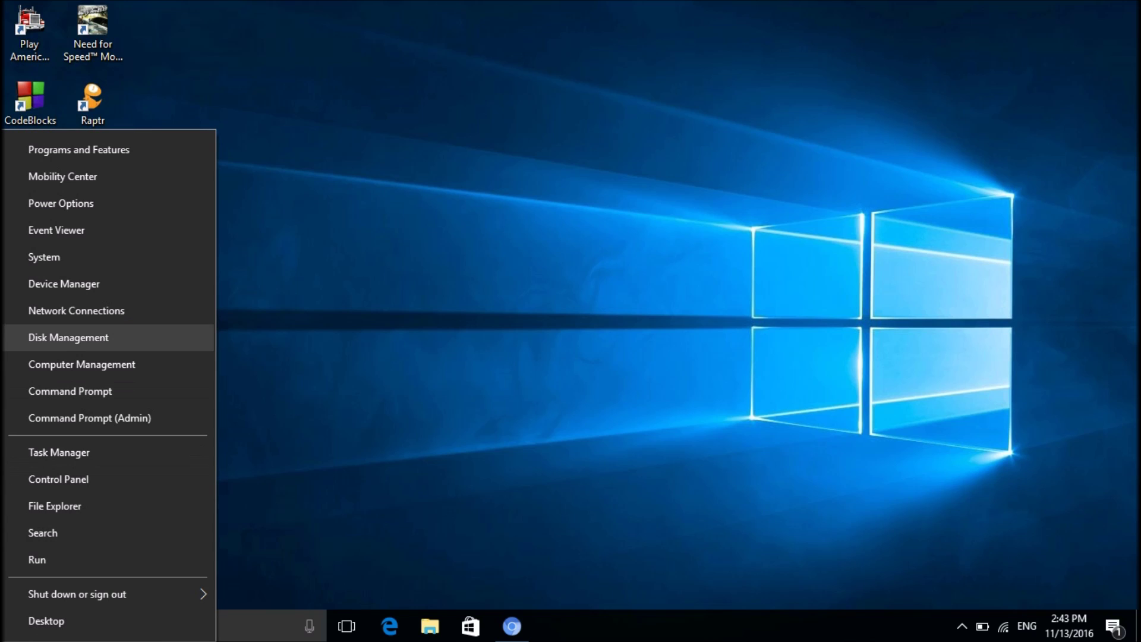
key("Return")
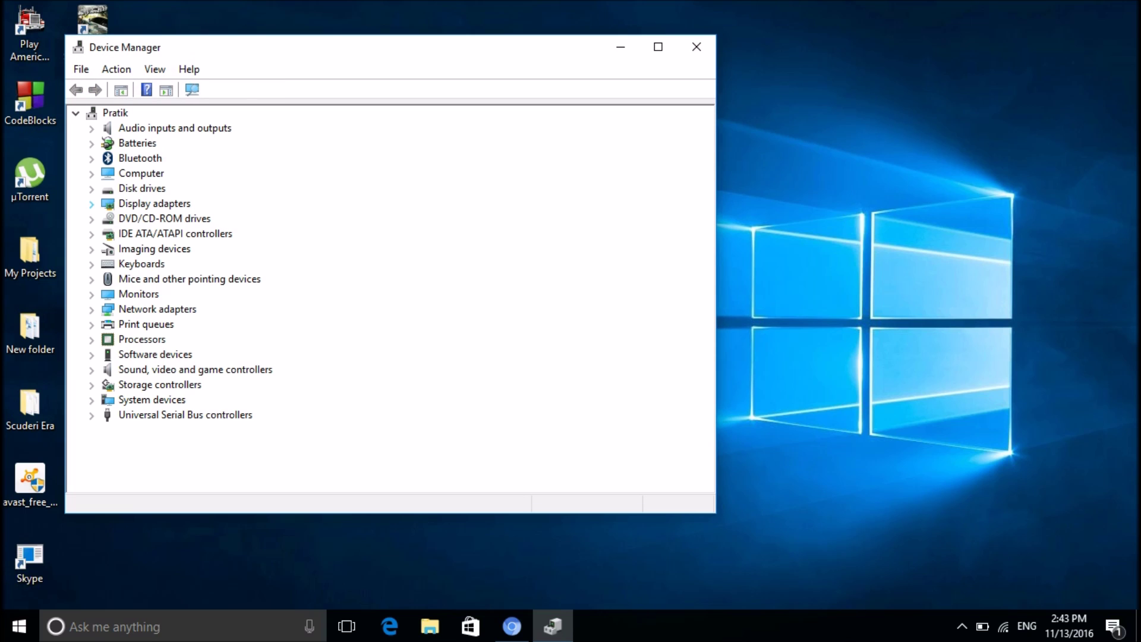
left_click(91, 203)
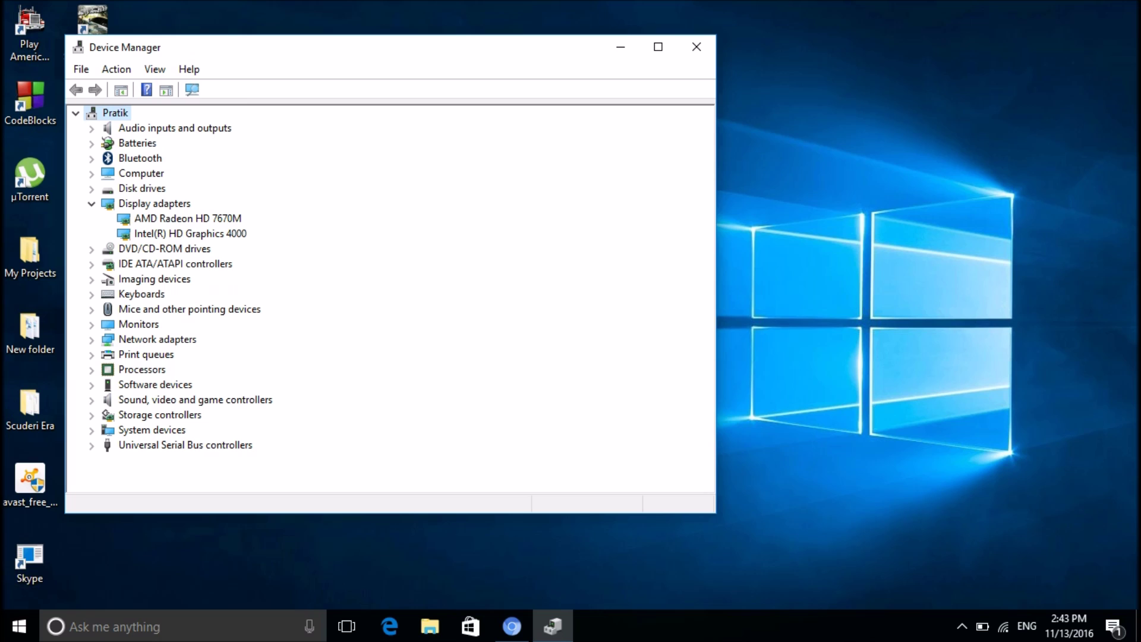
Step: Check the device status in the AMD Radeon HD 7670M properties, and close Device Manager
left_click(187, 218)
right_click(221, 219)
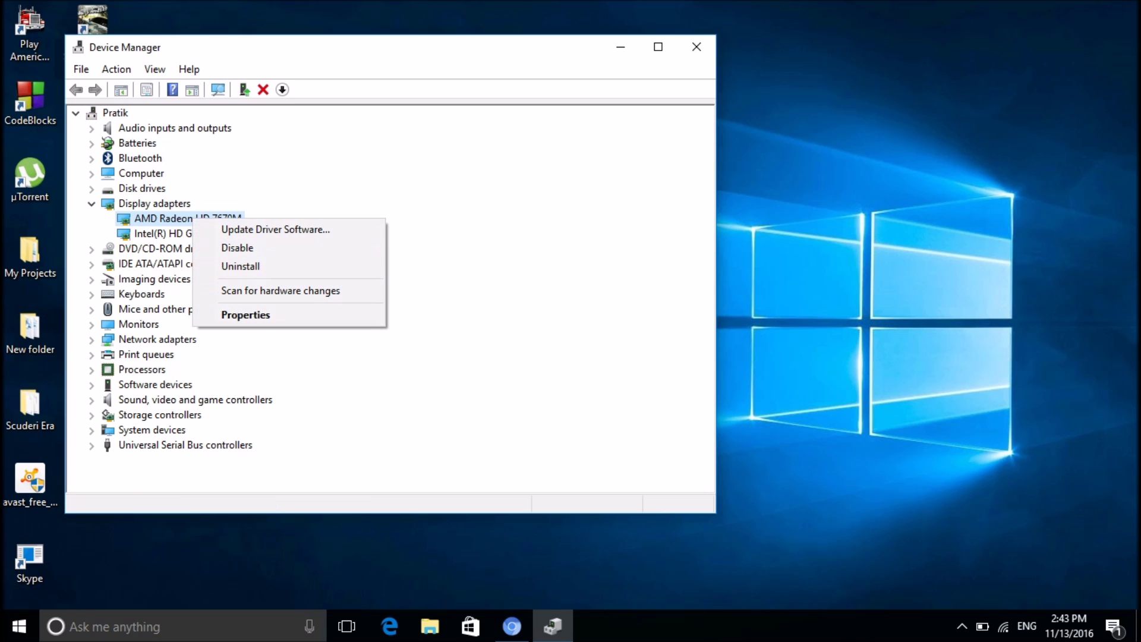
left_click(253, 313)
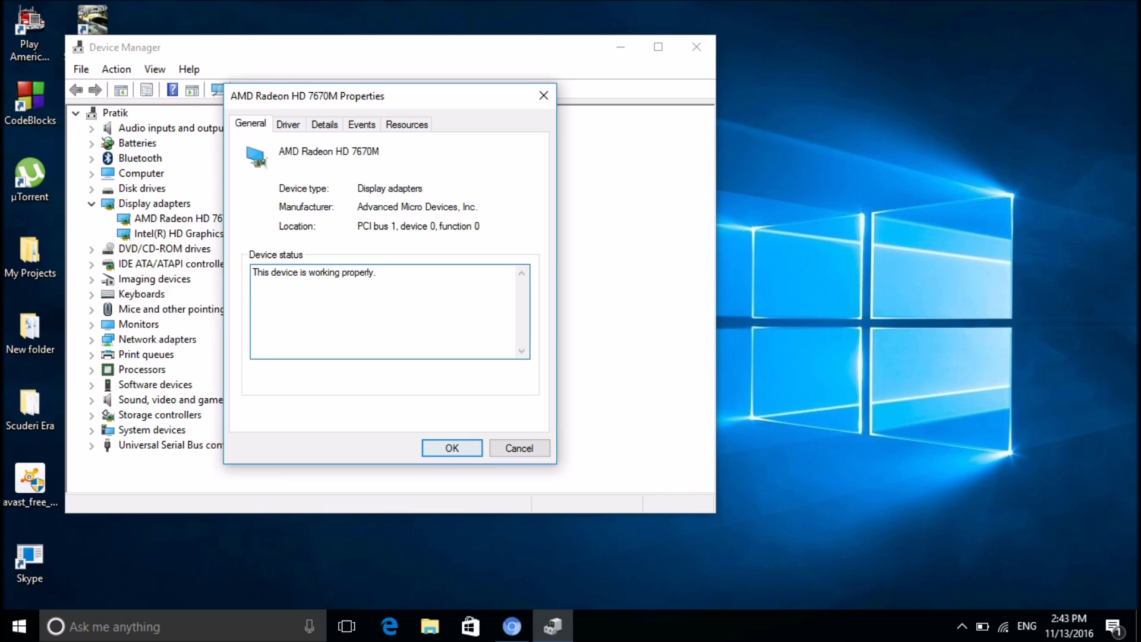
left_click(452, 447)
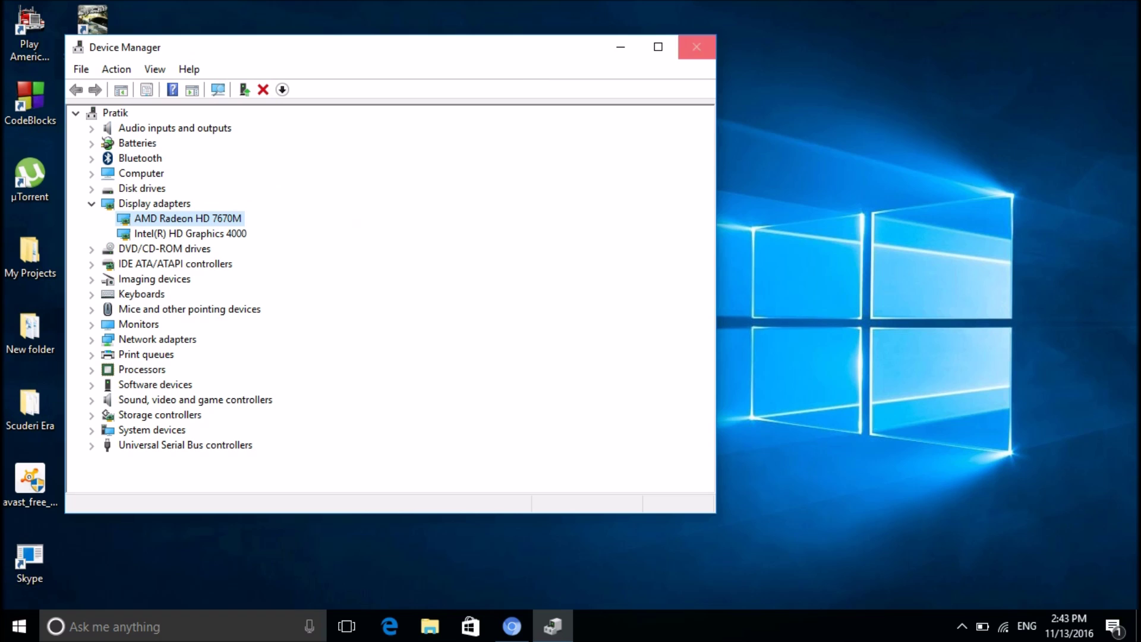
left_click(696, 46)
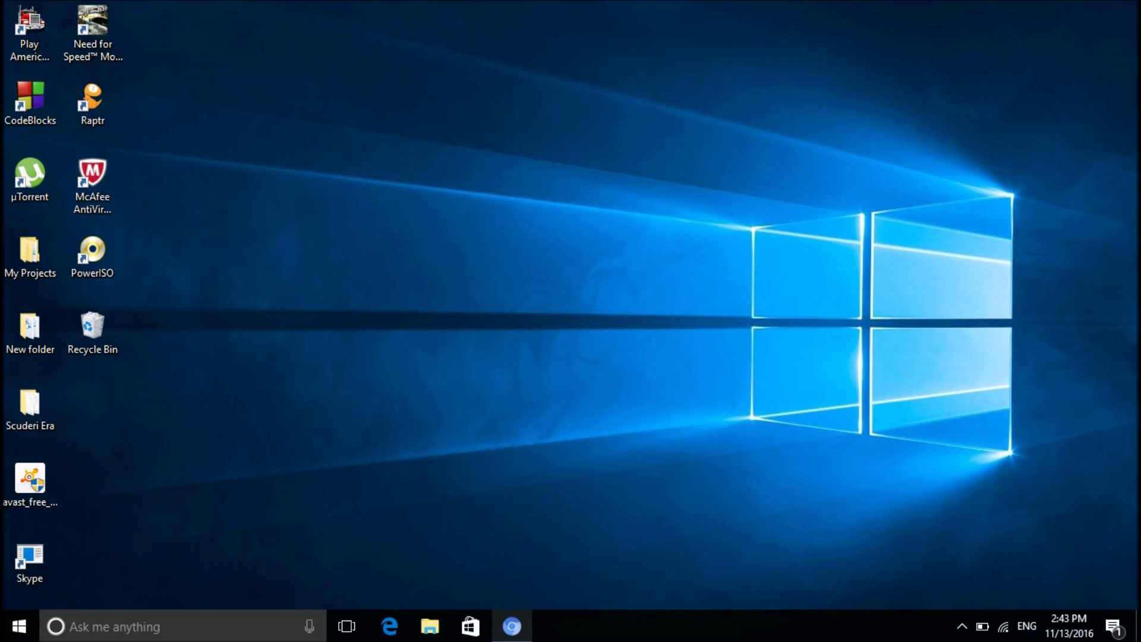
Step: Switch to the Chromium browser and replace the open Google tab with a new one at google.com
left_click(512, 626)
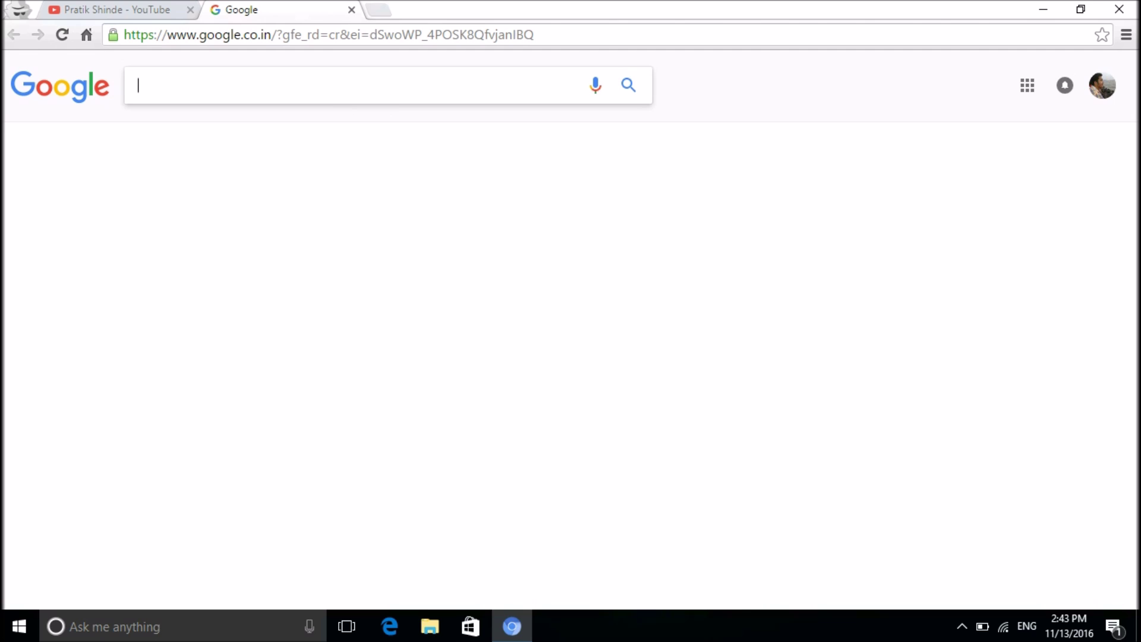
left_click(351, 10)
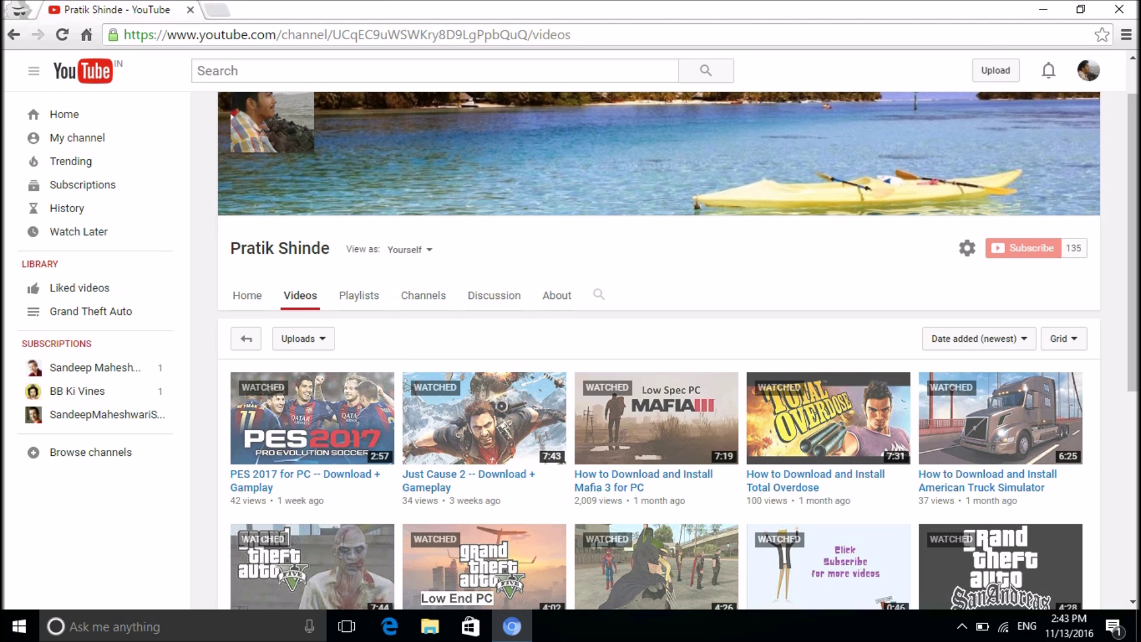
key("ctrl+t")
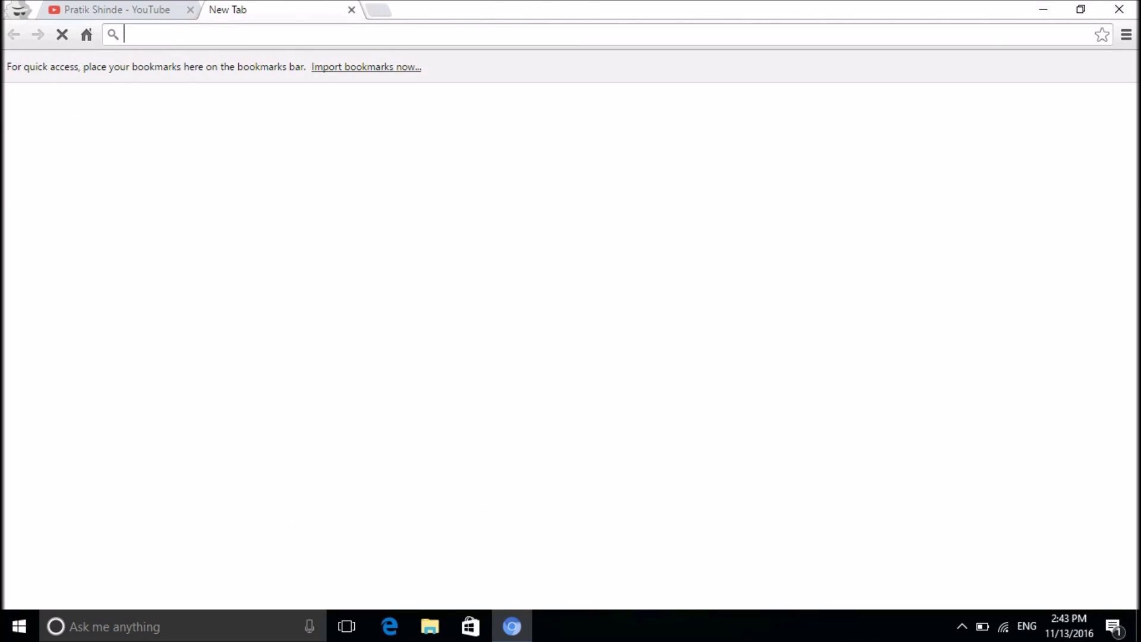
type("google.com")
key("Return")
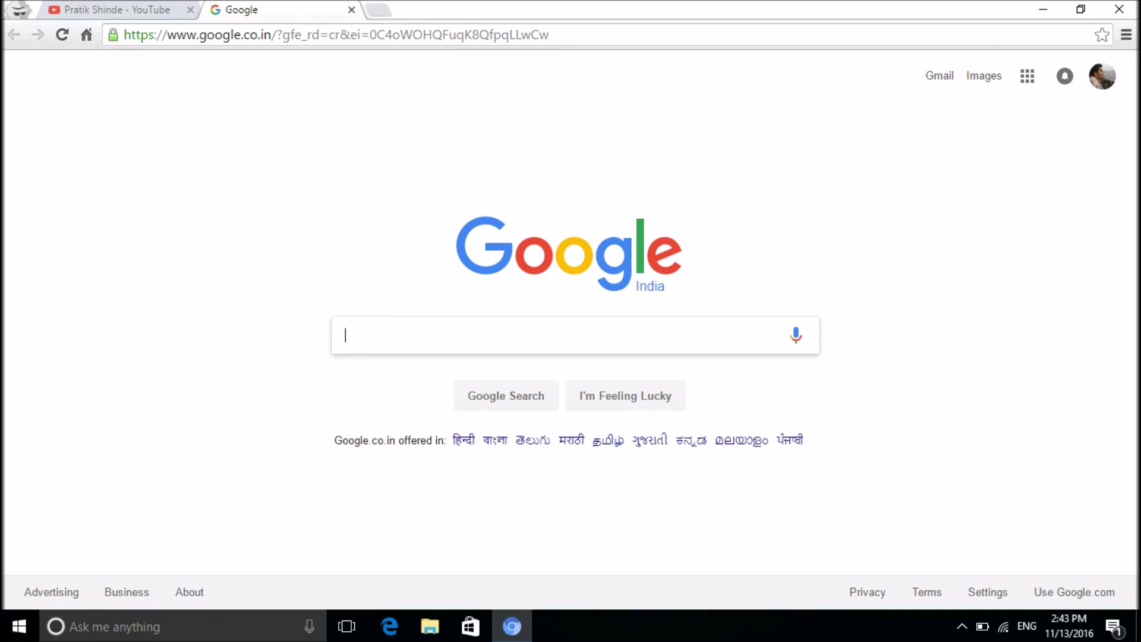
Step: Search Google for "amd catalyst control center"
type("amd ")
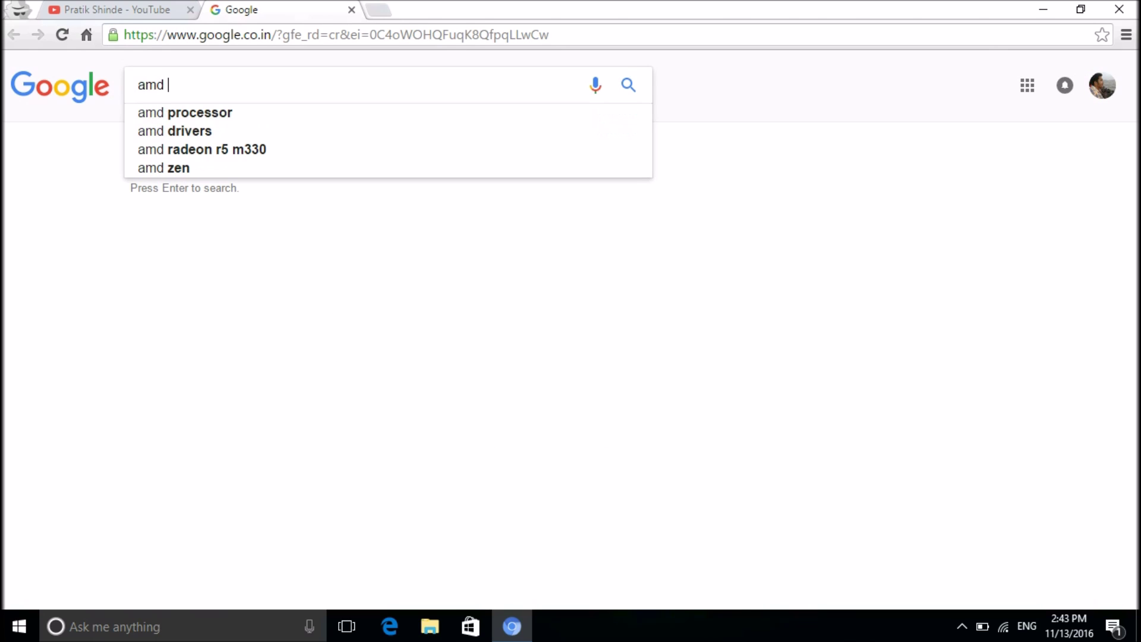
type("cata")
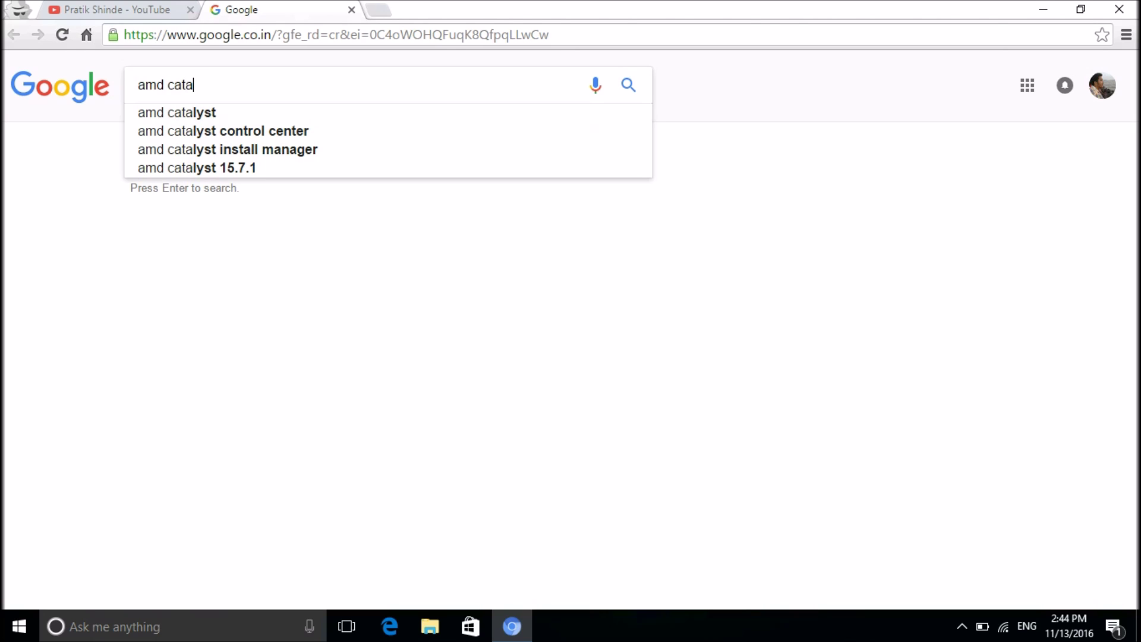
key("Down")
key("Down")
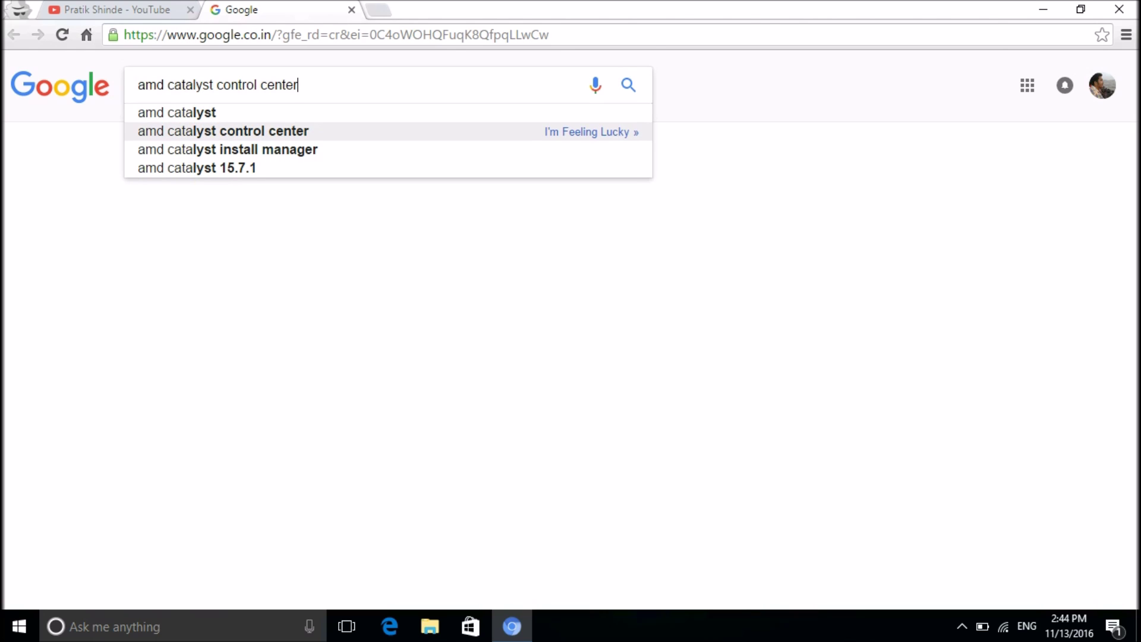
key("Return")
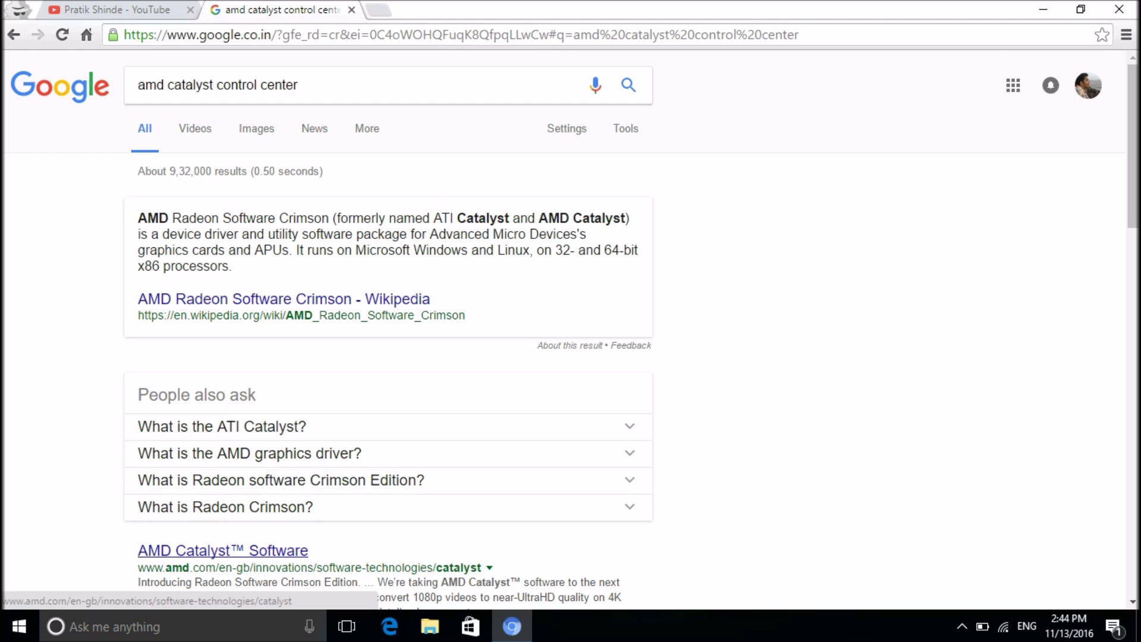
Step: Open the AMD Catalyst Software result and follow its download link to AMD's driver download page
left_click(223, 550)
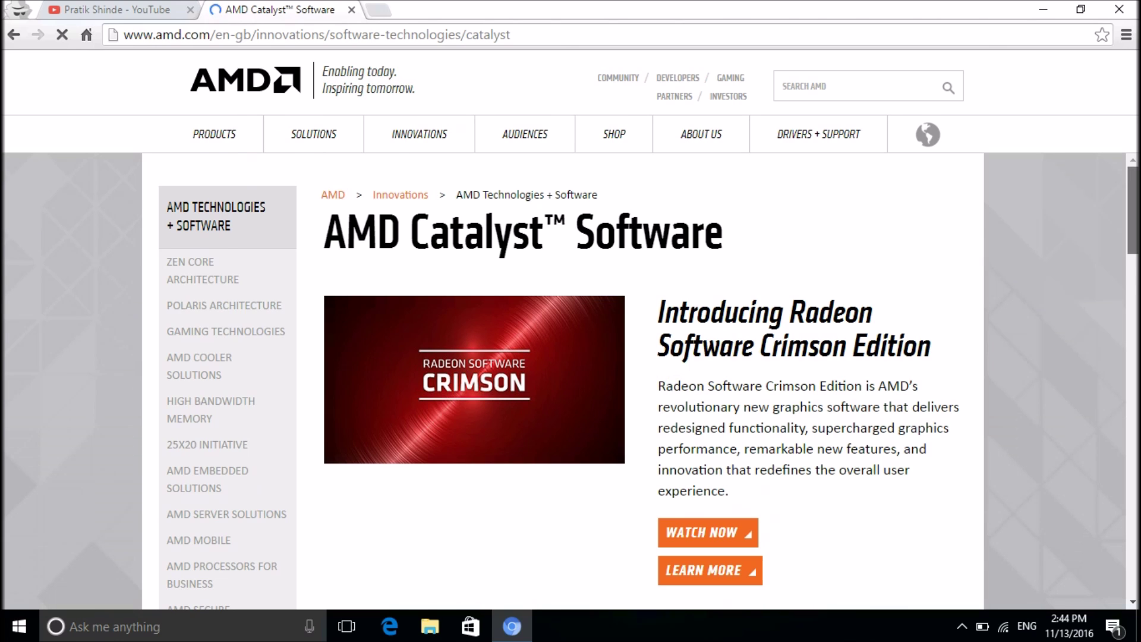
scroll(640, 380, "down", 7)
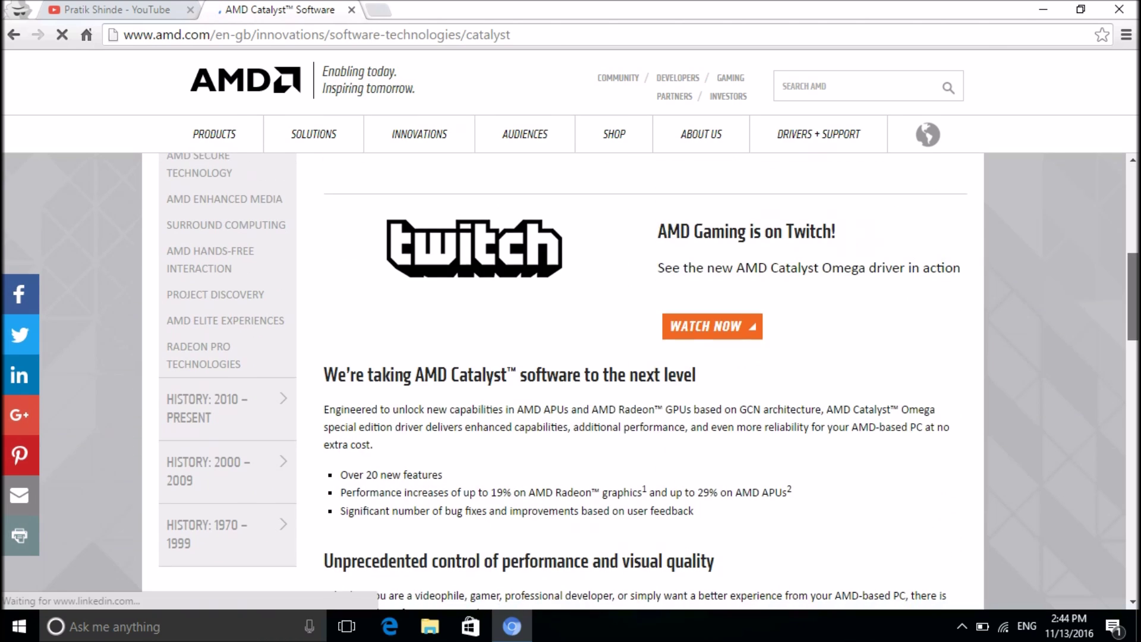
scroll(640, 380, "down", 10)
scroll(640, 381, "down", 6)
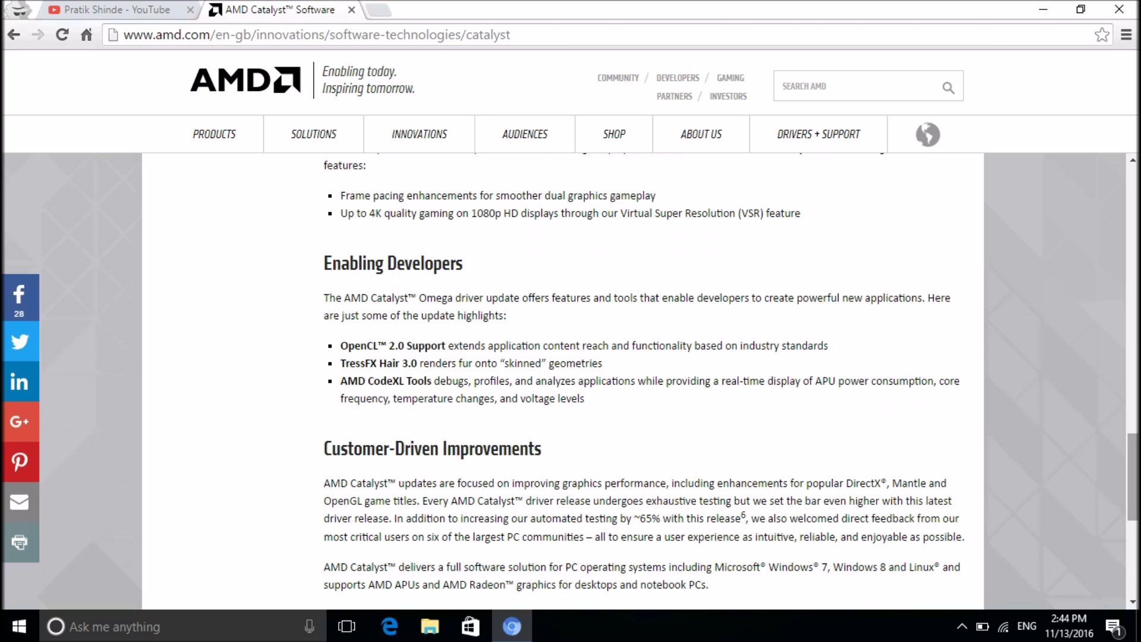
scroll(640, 381, "down", 5)
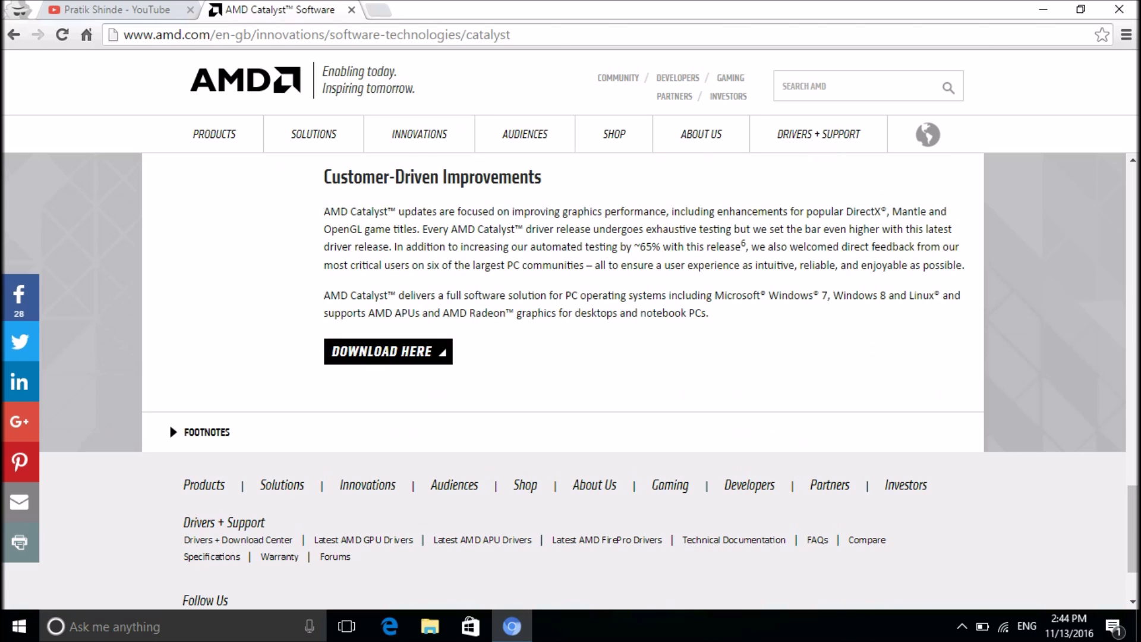
left_click(387, 352)
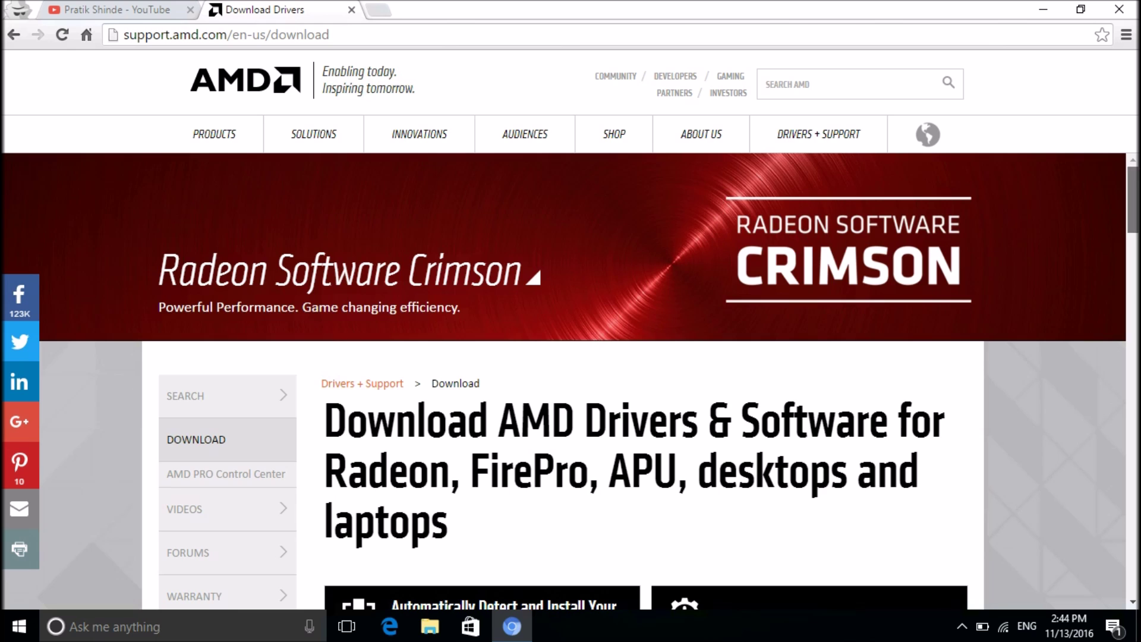
Step: Download the utility for automatically detecting and installing the AMD driver, and keep the flagged file autodetectutility (1).exe
scroll(565, 380, "down", 4)
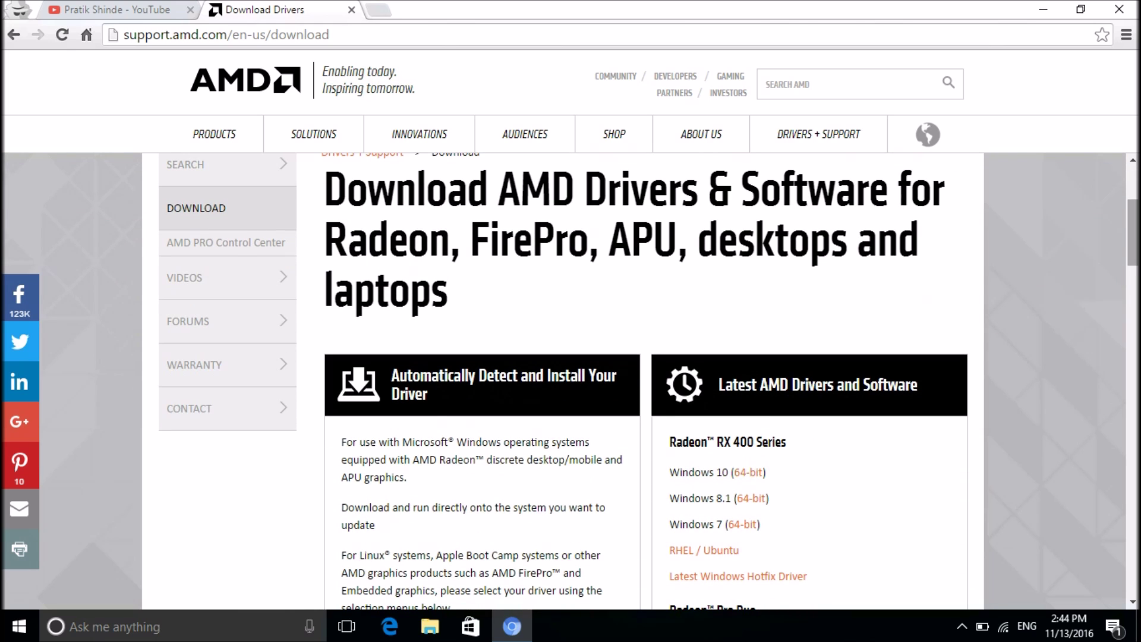
scroll(644, 380, "down", 3)
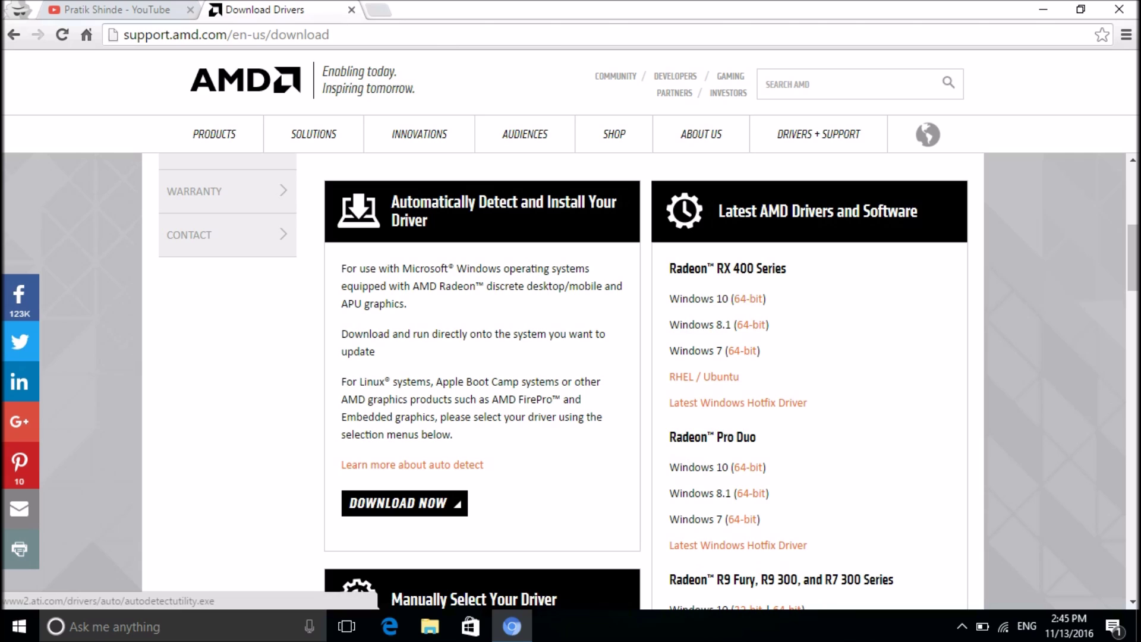
left_click(404, 503)
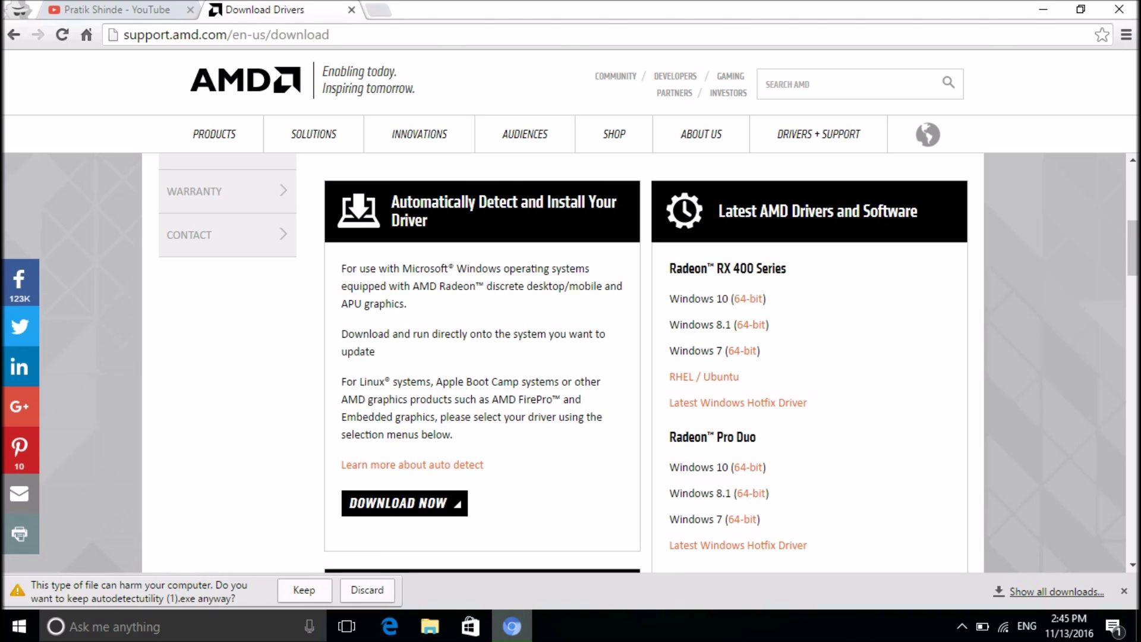
left_click(304, 590)
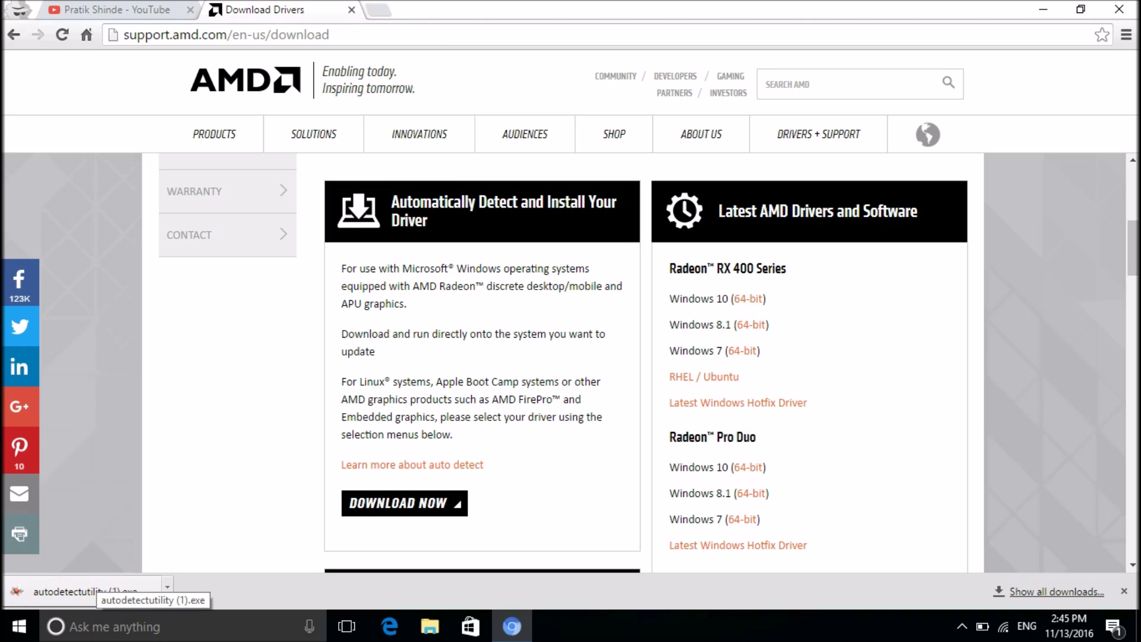
Step: Run autodetectutility (1).exe, close the web page it opens, and install AMD Catalyst 15.7.1 into C:\AMD\AMD-Catalyst-15.7.1-Win10-64bit
left_click(84, 591)
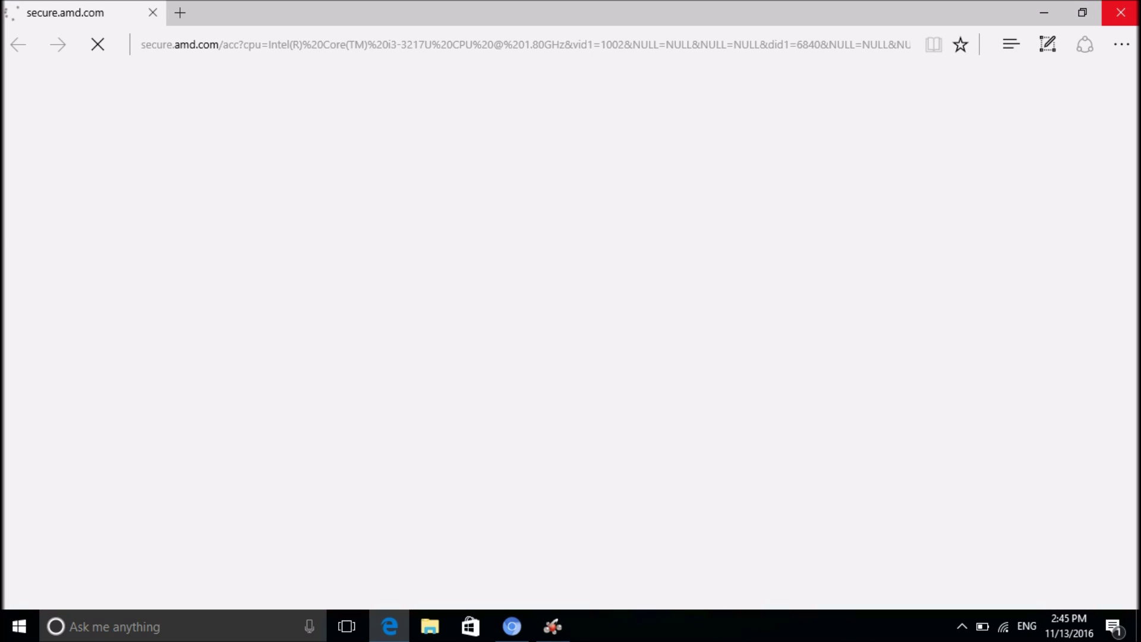
left_click(1120, 12)
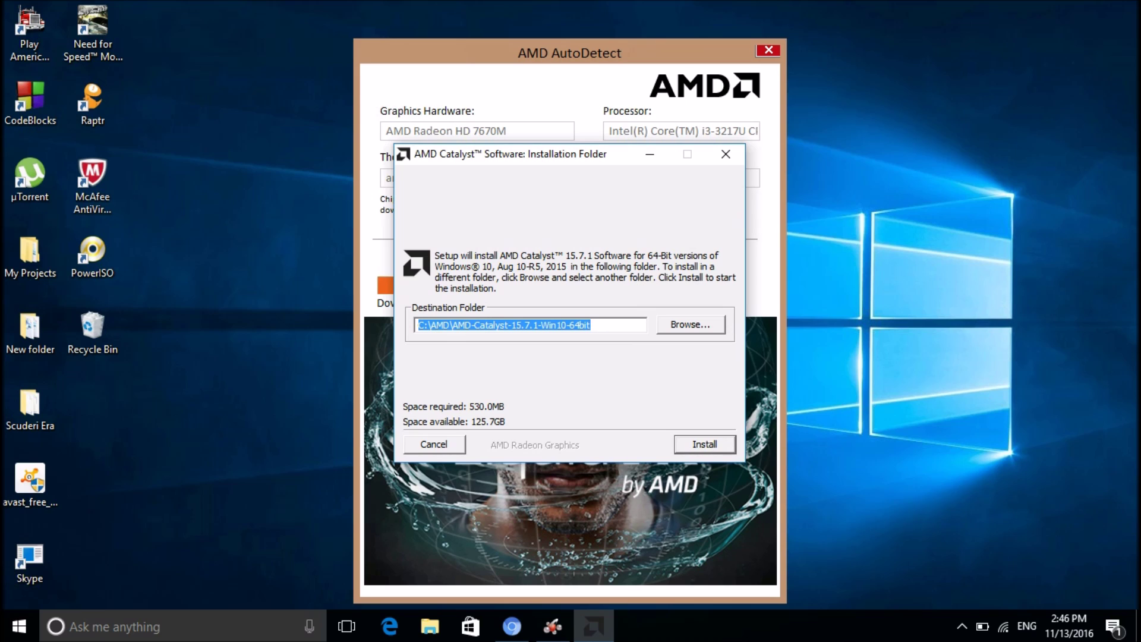
key("Return")
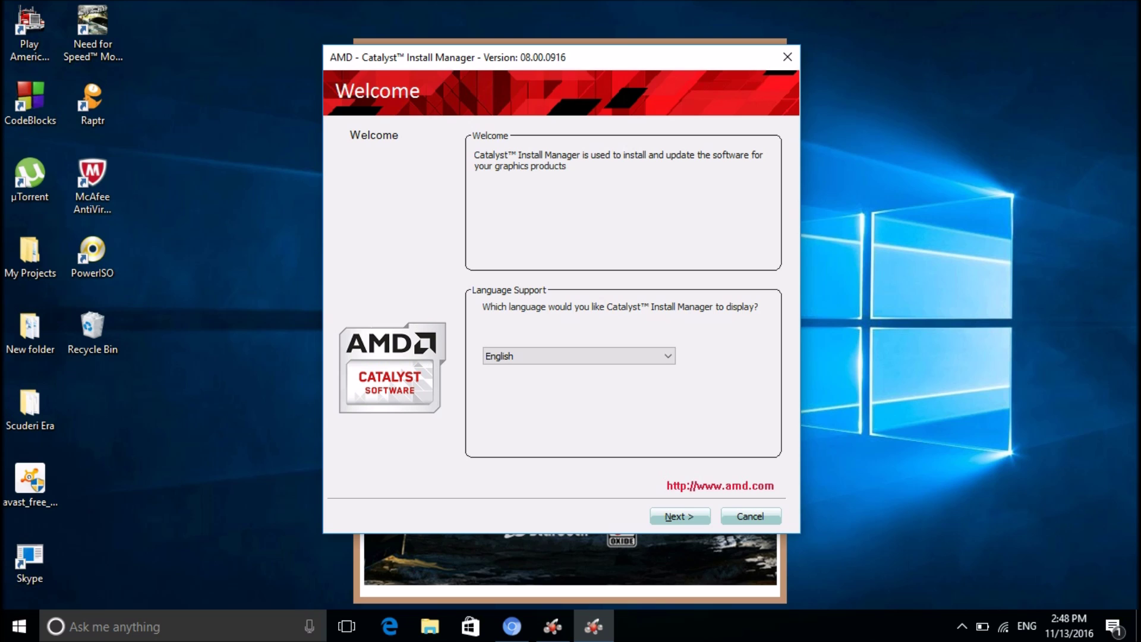
Step: Run the Catalyst installation in English with the Express option into C:\Program Files\AMD, accepting the license agreement
key("Return")
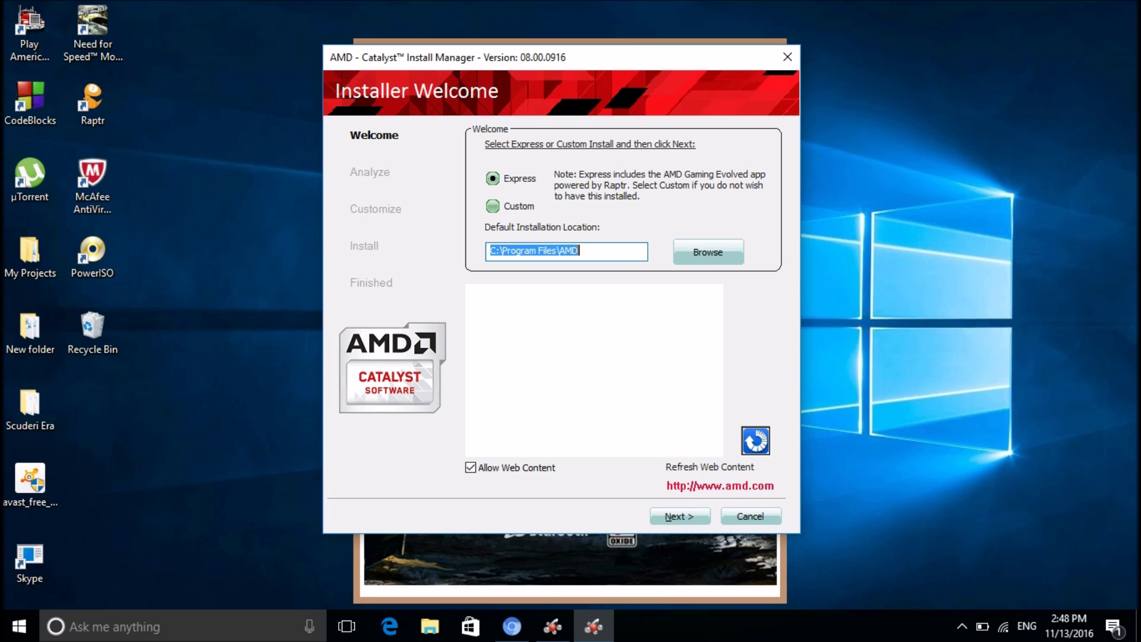
key("Return")
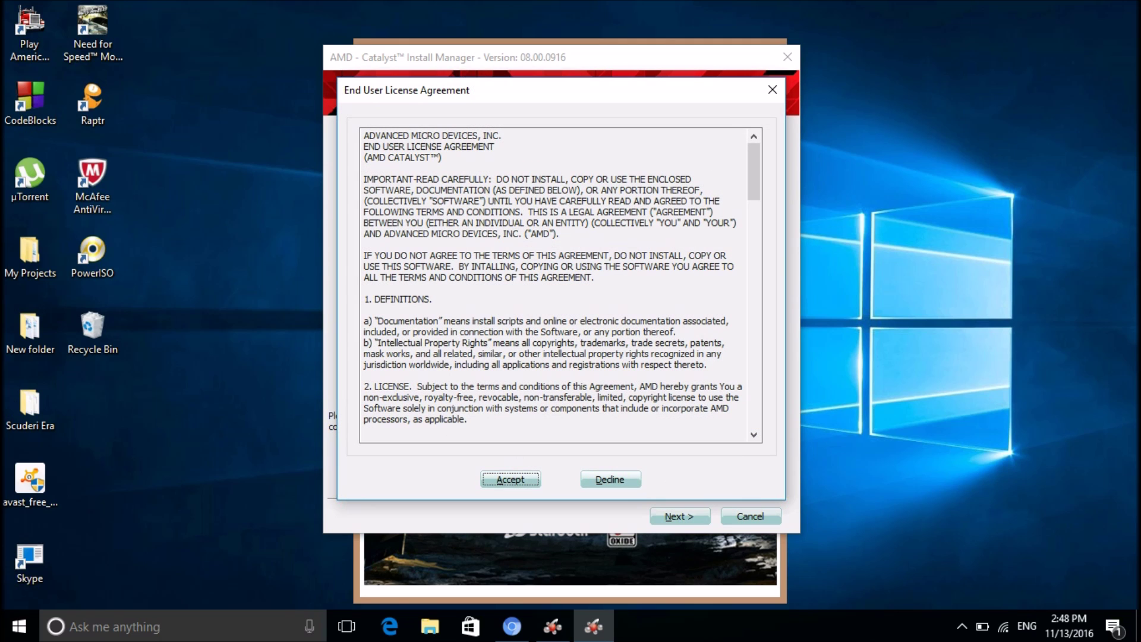
key("Return")
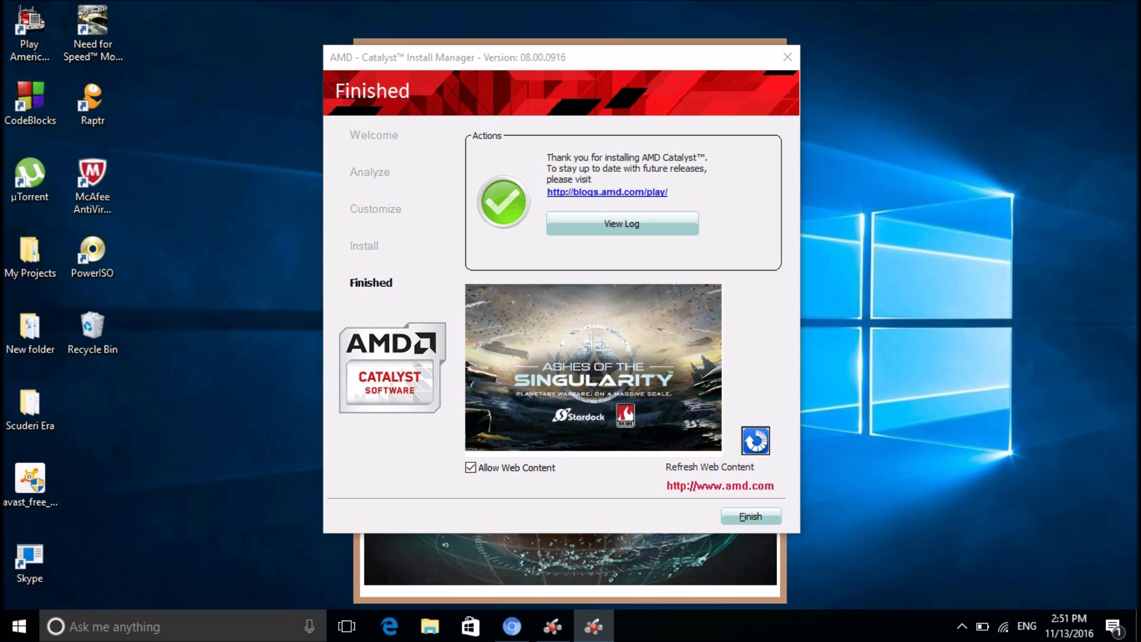
Step: Finish the Catalyst installation and close the AMD AutoDetect window and the browser window that opens
key("Return")
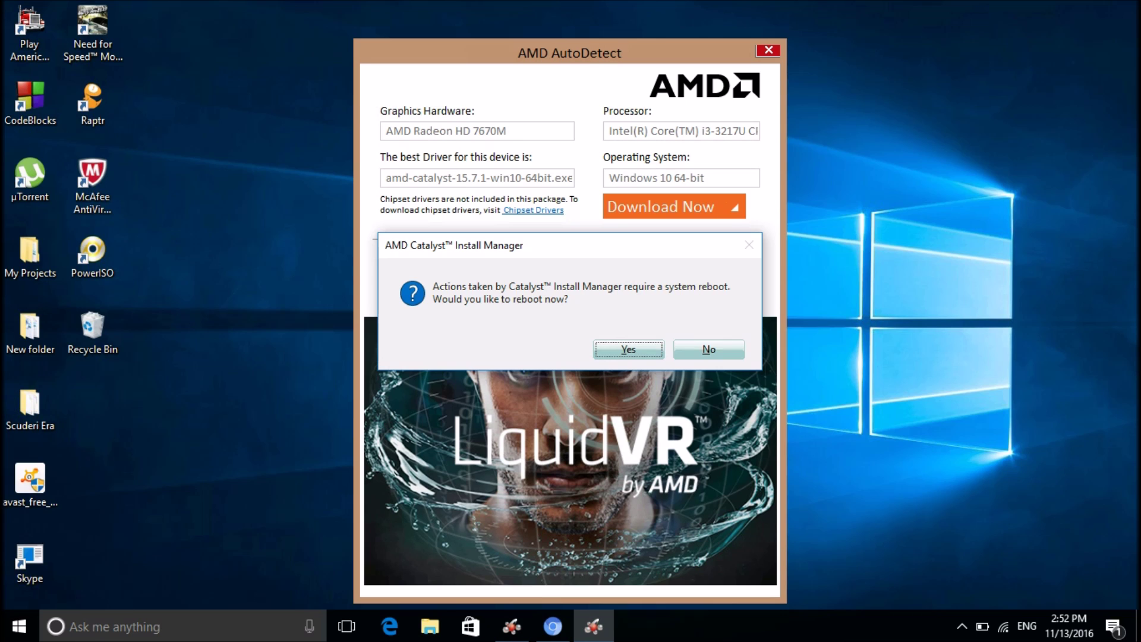
key("Escape")
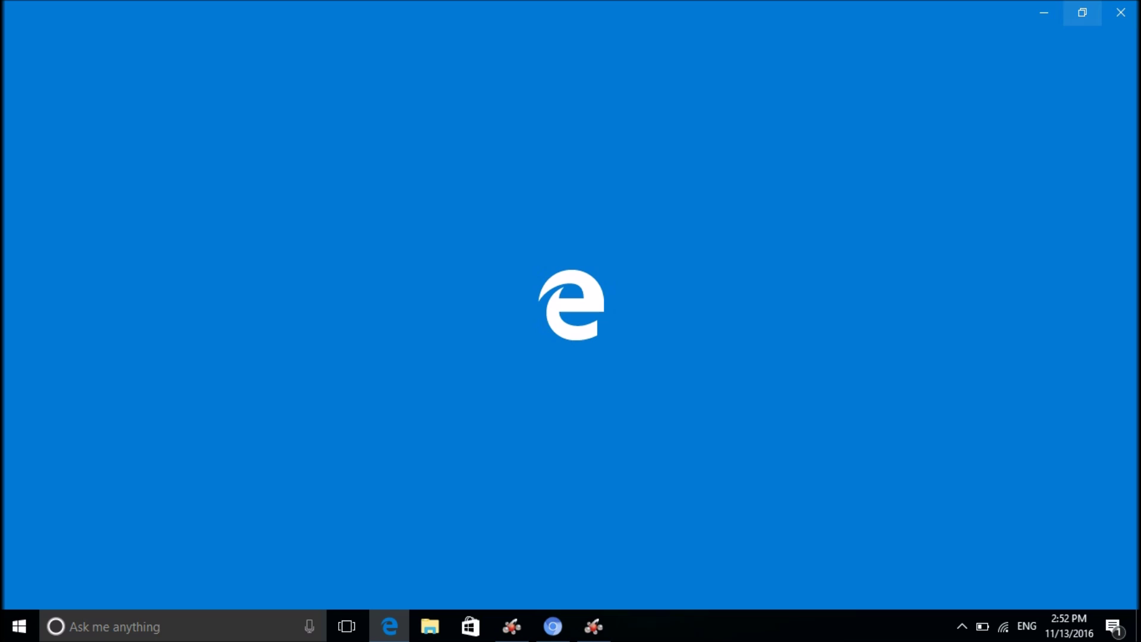
left_click(1121, 12)
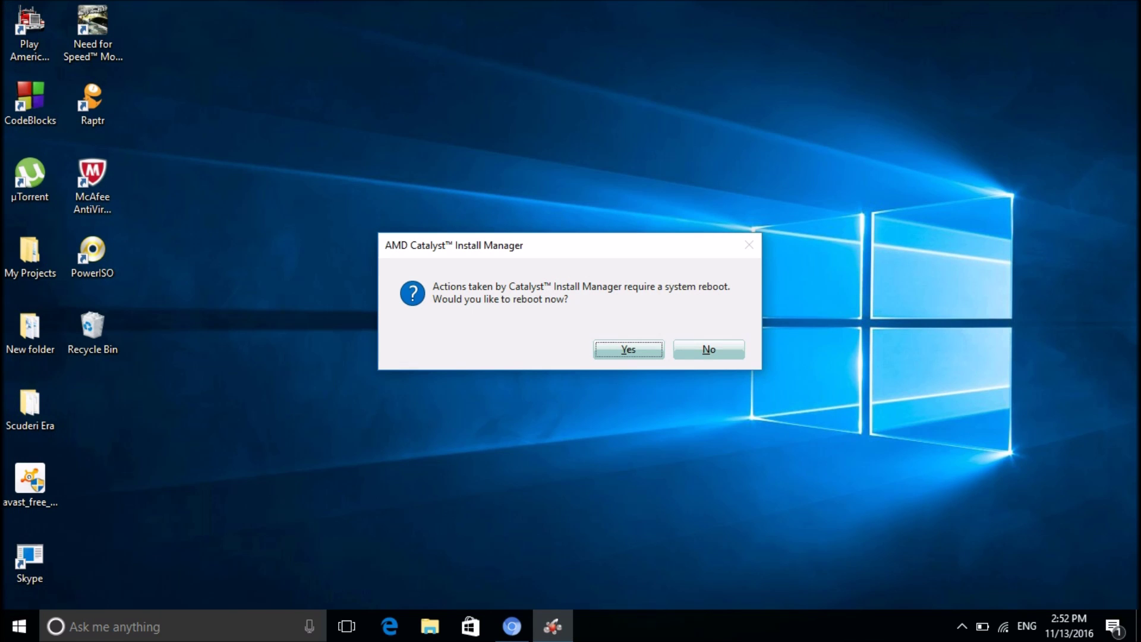
Step: Check the desktop's context menu for the AMD graphics properties and switchable graphics entries, then dismiss it
right_click(850, 294)
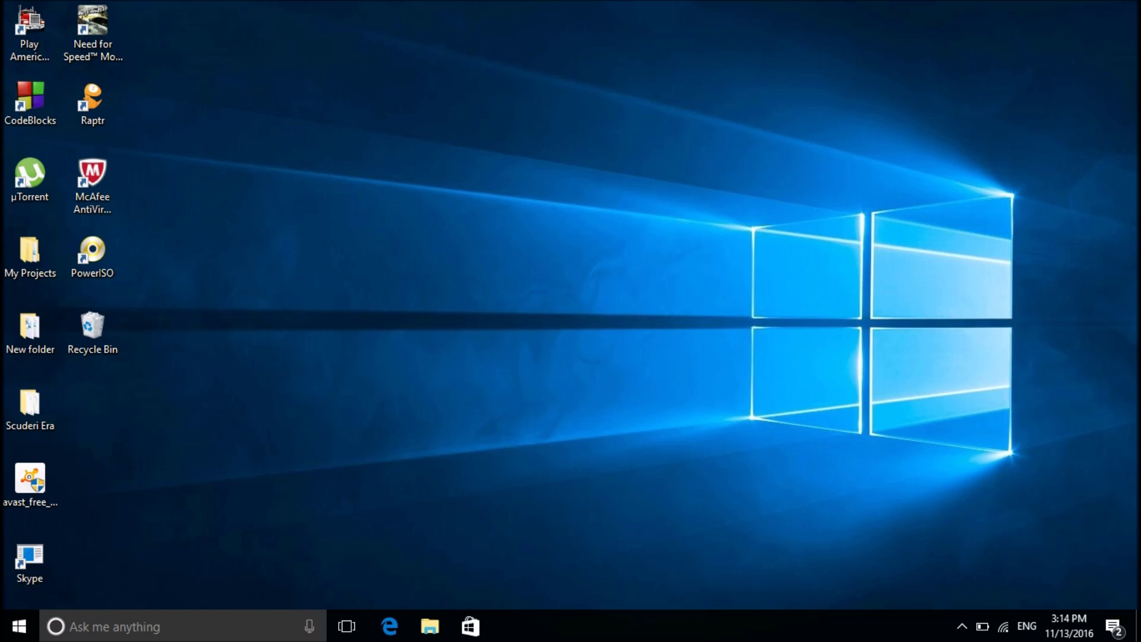
right_click(555, 225)
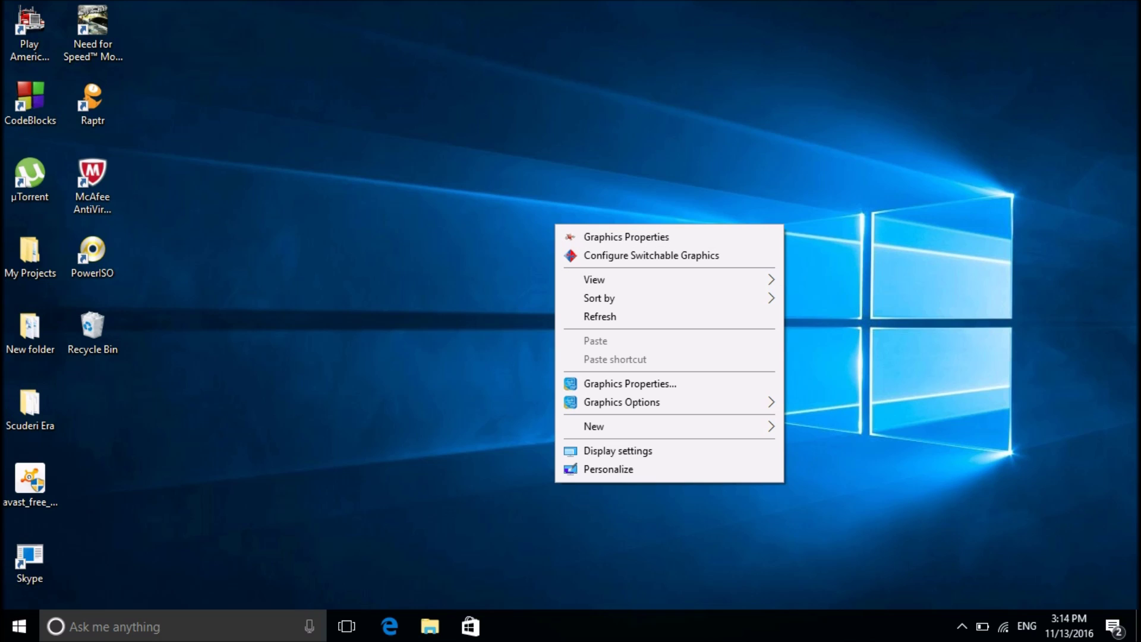
key("Escape")
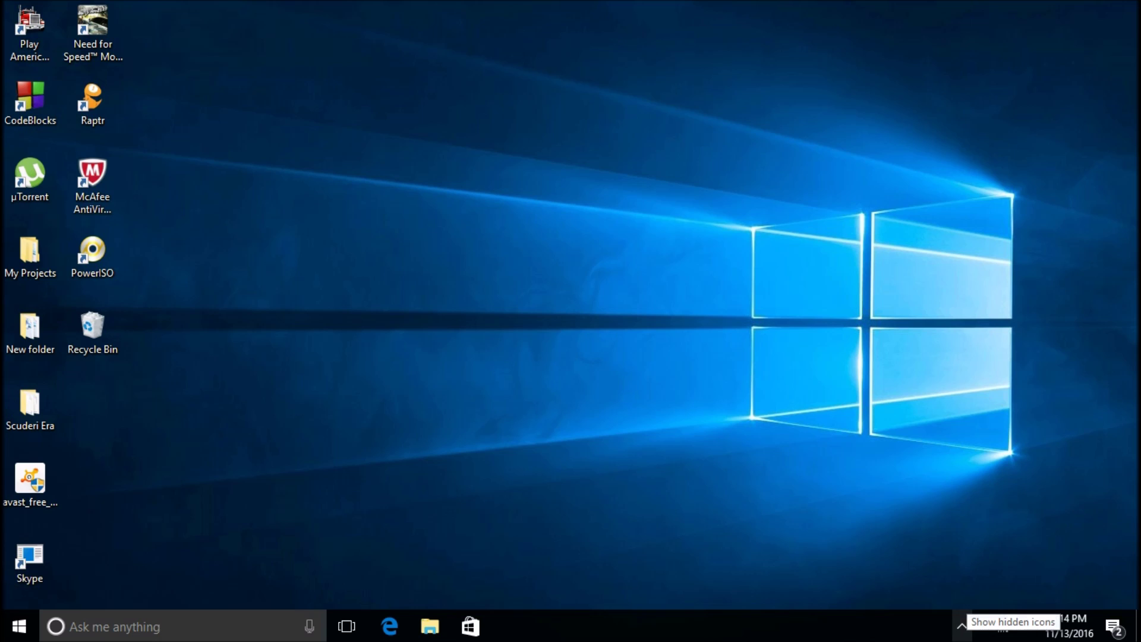
Step: View the AMD Gaming Evolved Control Center and its Plays.tv window, and close both
left_click(961, 625)
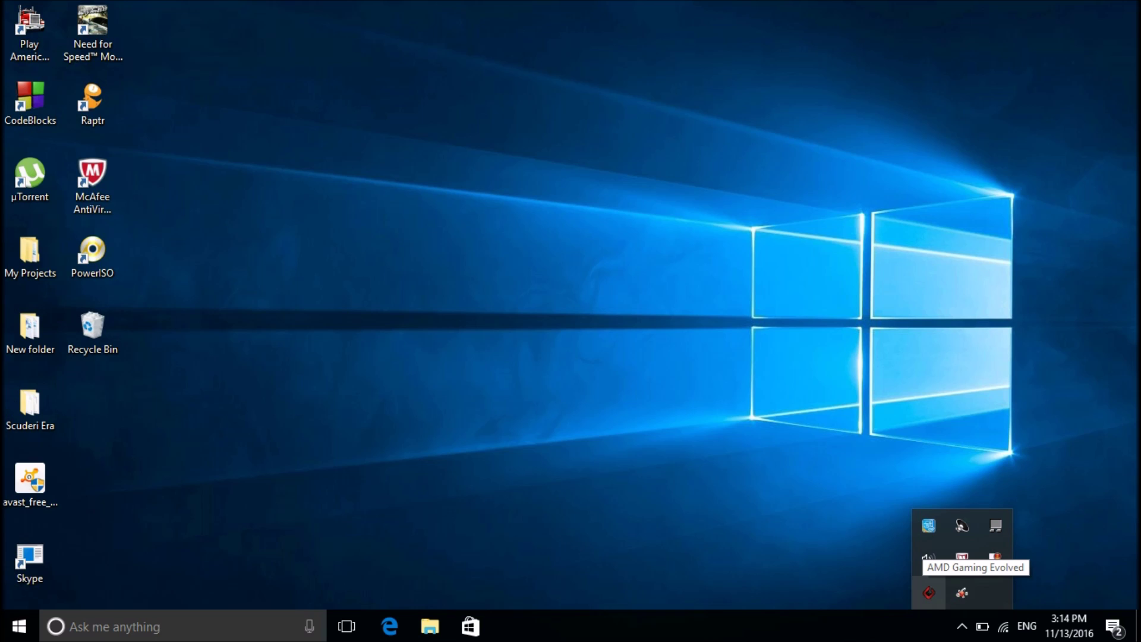
right_click(929, 593)
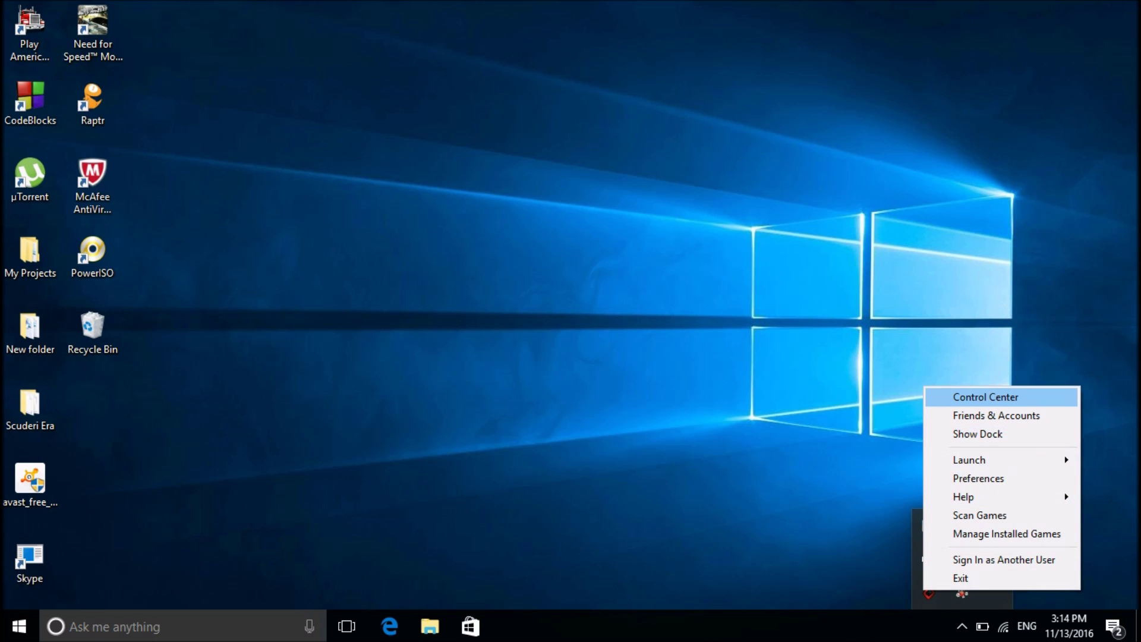
left_click(985, 397)
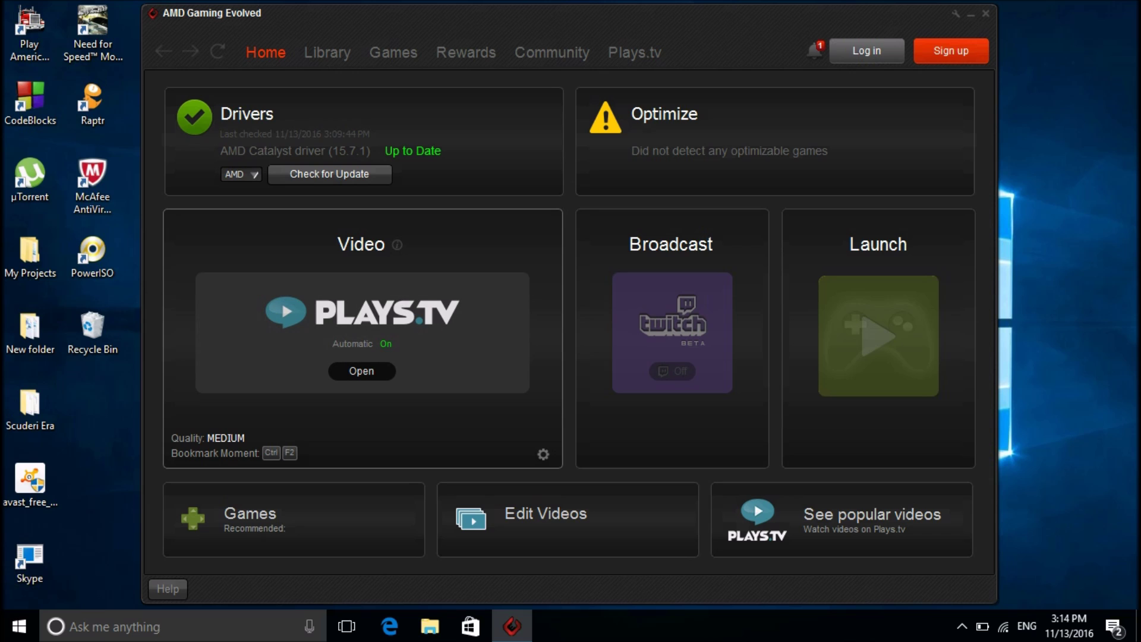
left_click(361, 371)
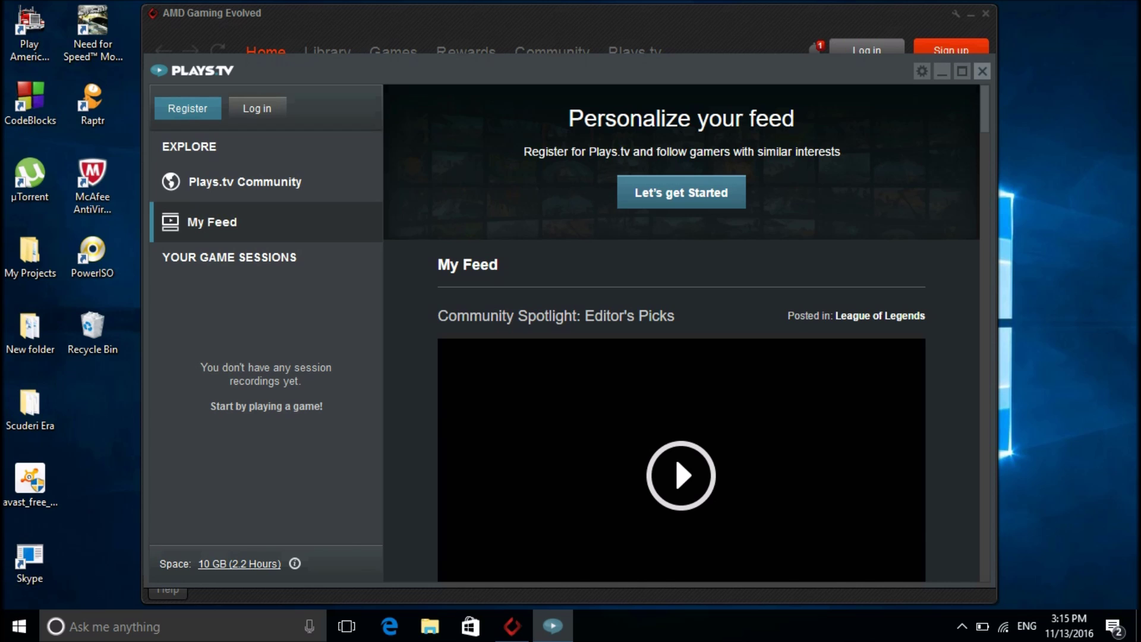
left_click(981, 71)
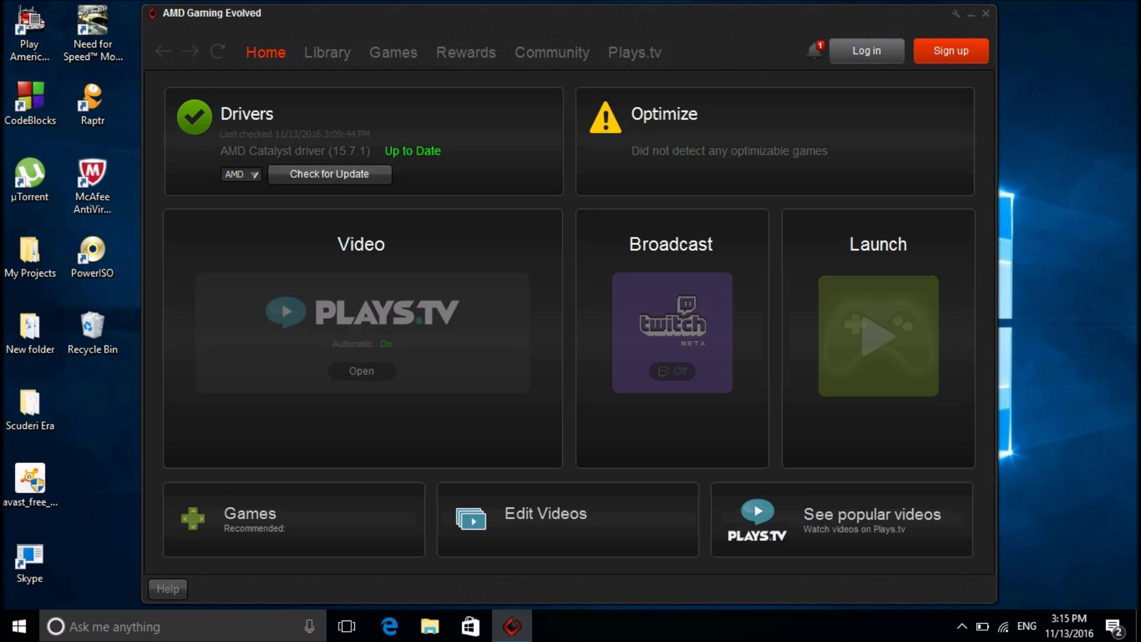
left_click(986, 13)
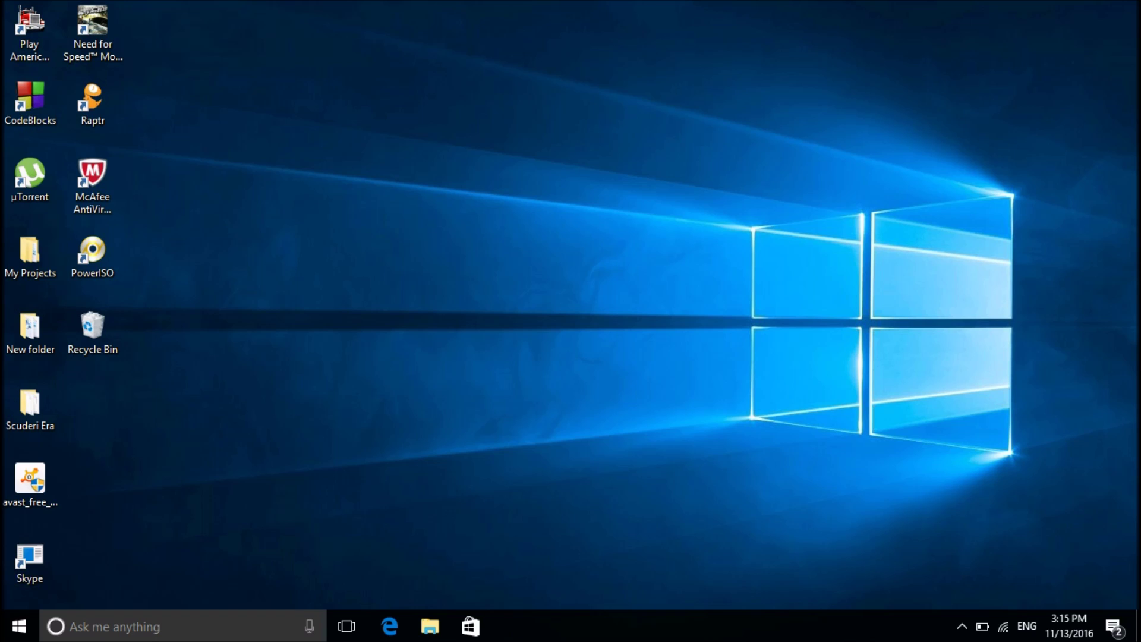
Step: Open AMD Catalyst Control Center from the desktop and display the 3D Application Settings for gaming
right_click(384, 231)
key("Return")
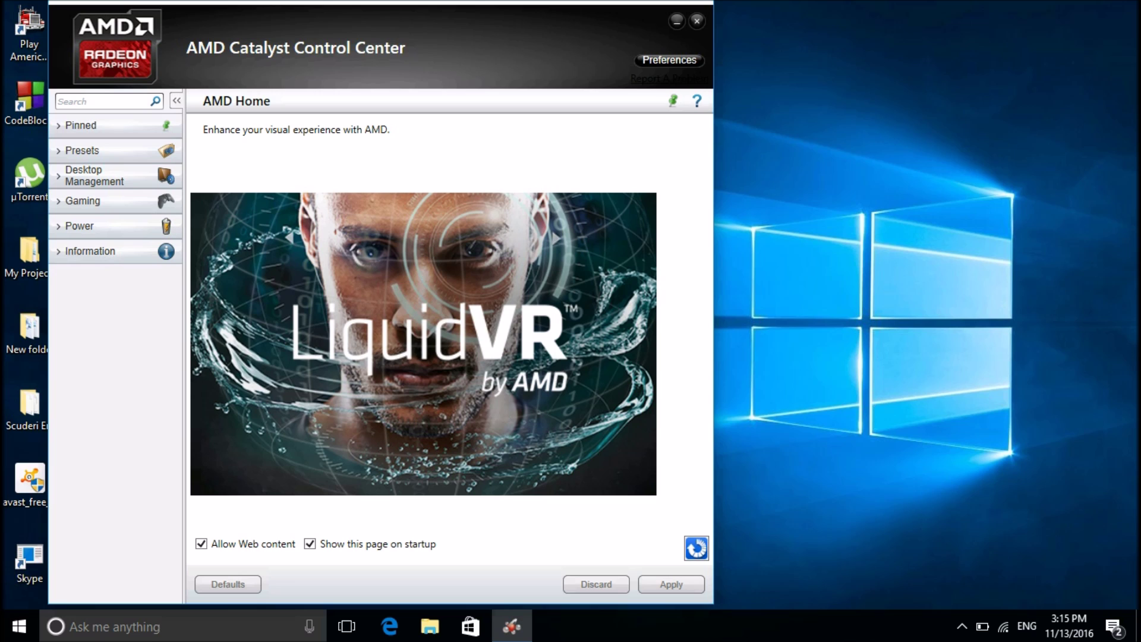
left_click(83, 201)
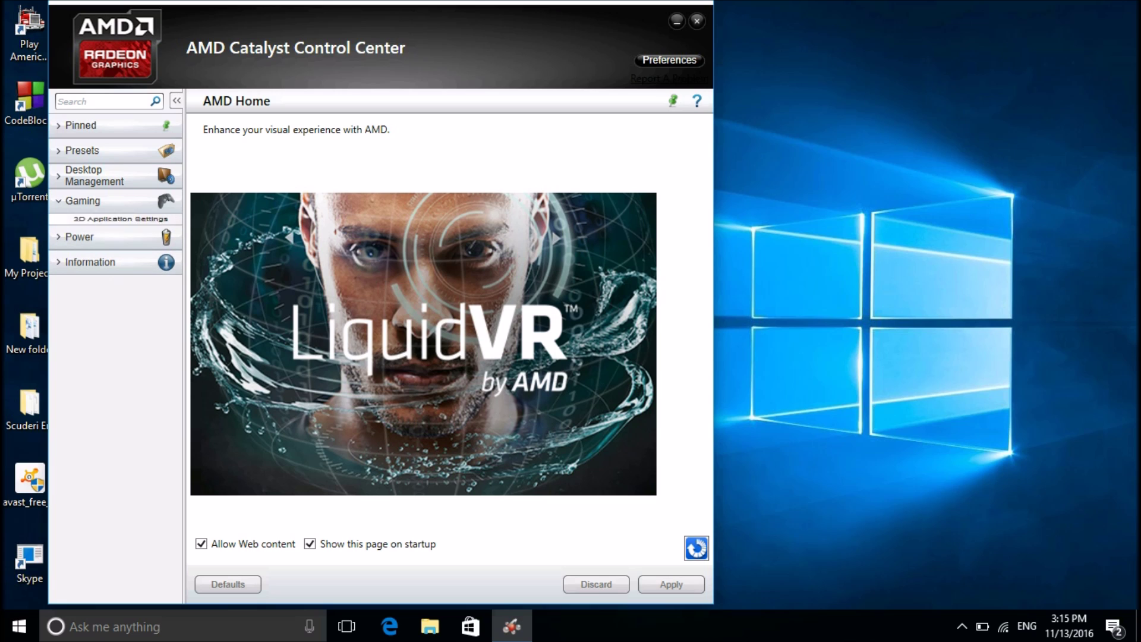
left_click(120, 222)
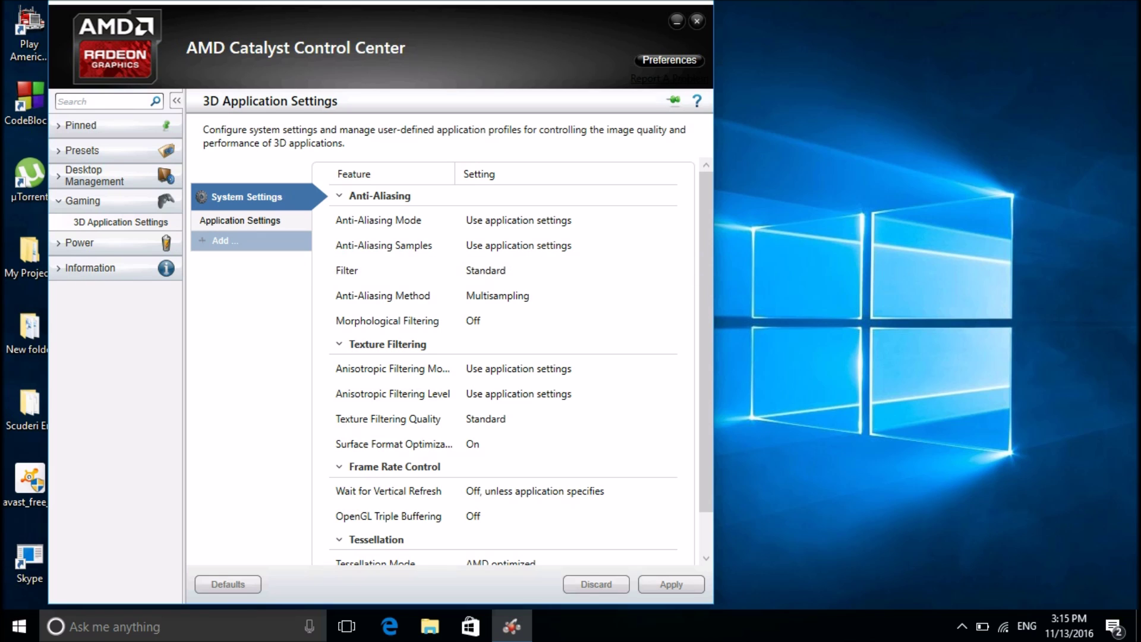
Step: Start adding an application profile and browse to the Program Files (x86) folder on drive C
left_click(219, 240)
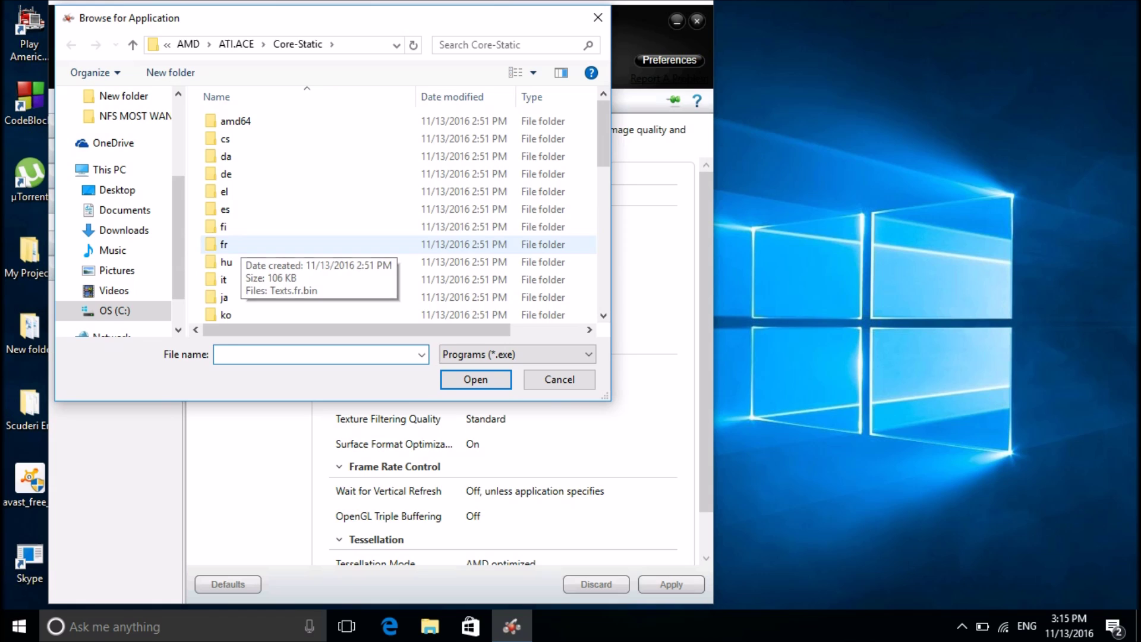
scroll(119, 208, "up", 3)
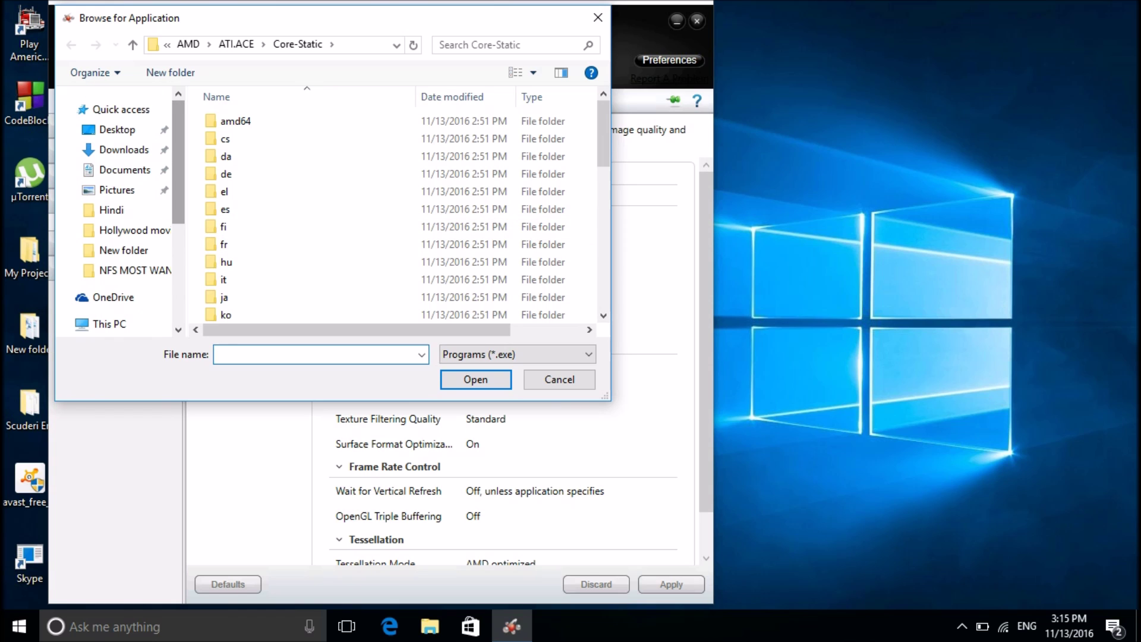
scroll(119, 208, "down", 2)
scroll(119, 208, "up", 1)
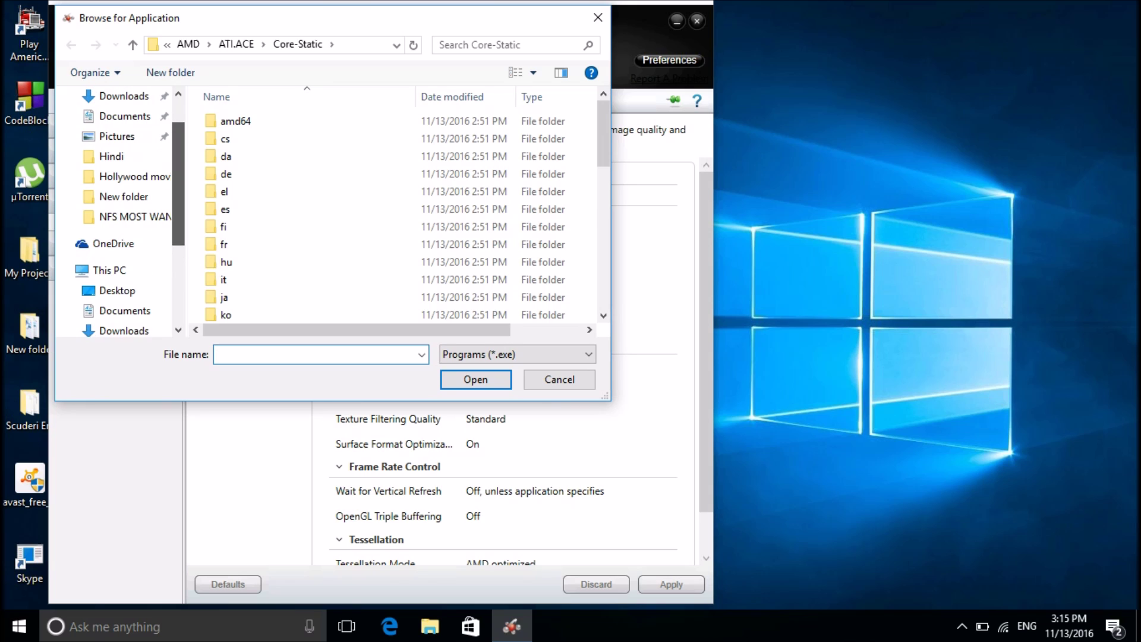
scroll(119, 208, "down", 2)
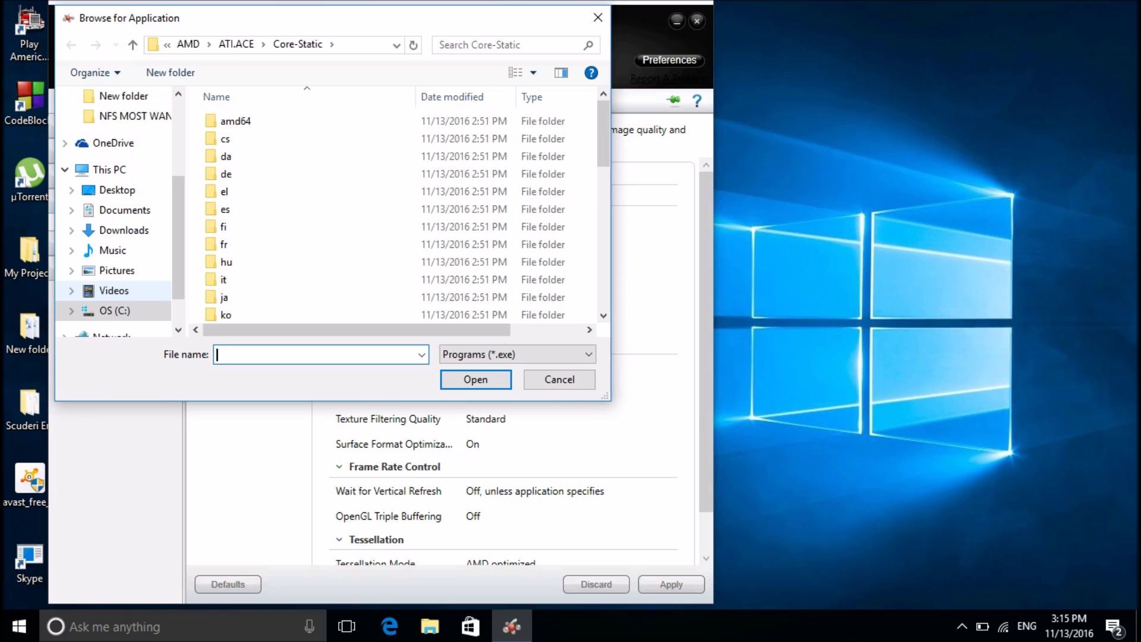
left_click(114, 310)
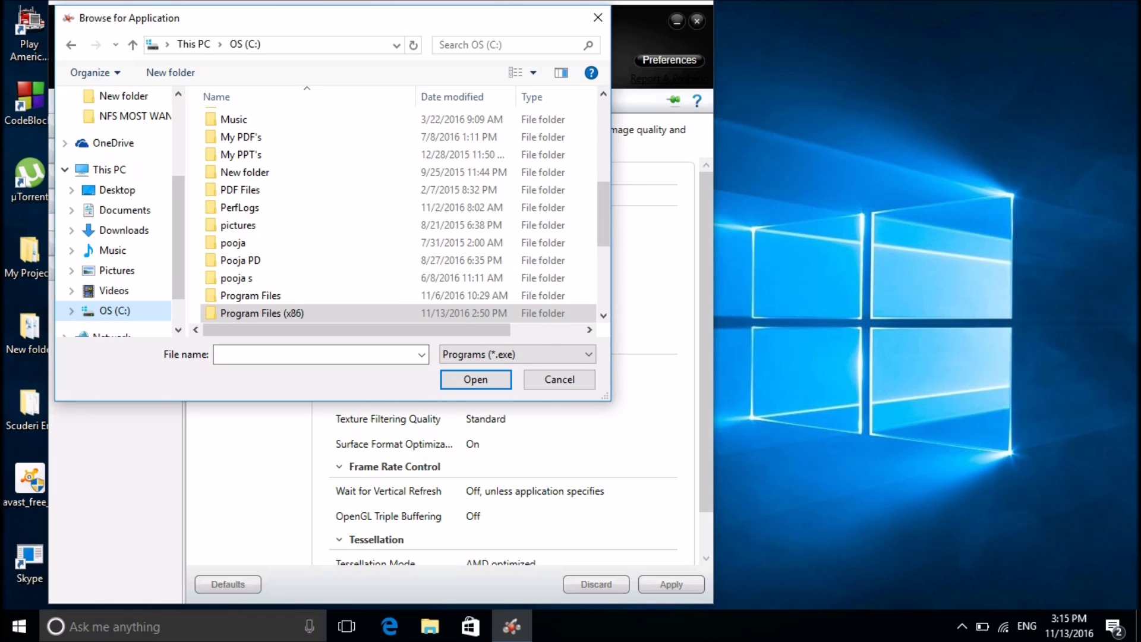
scroll(398, 214, "down", 2)
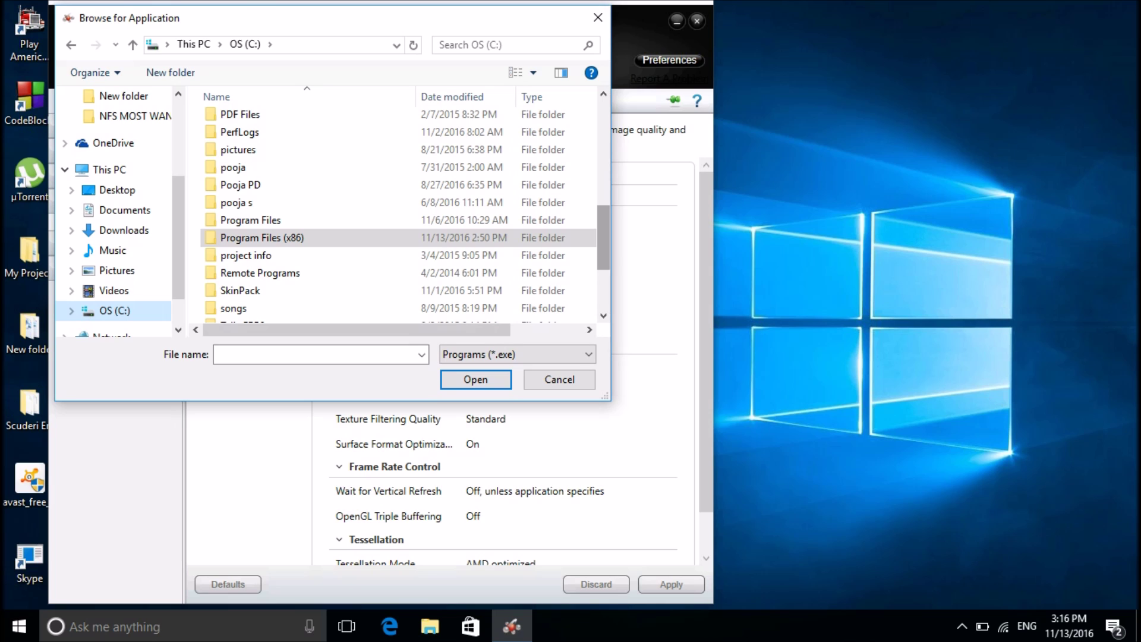
scroll(398, 214, "down", 2)
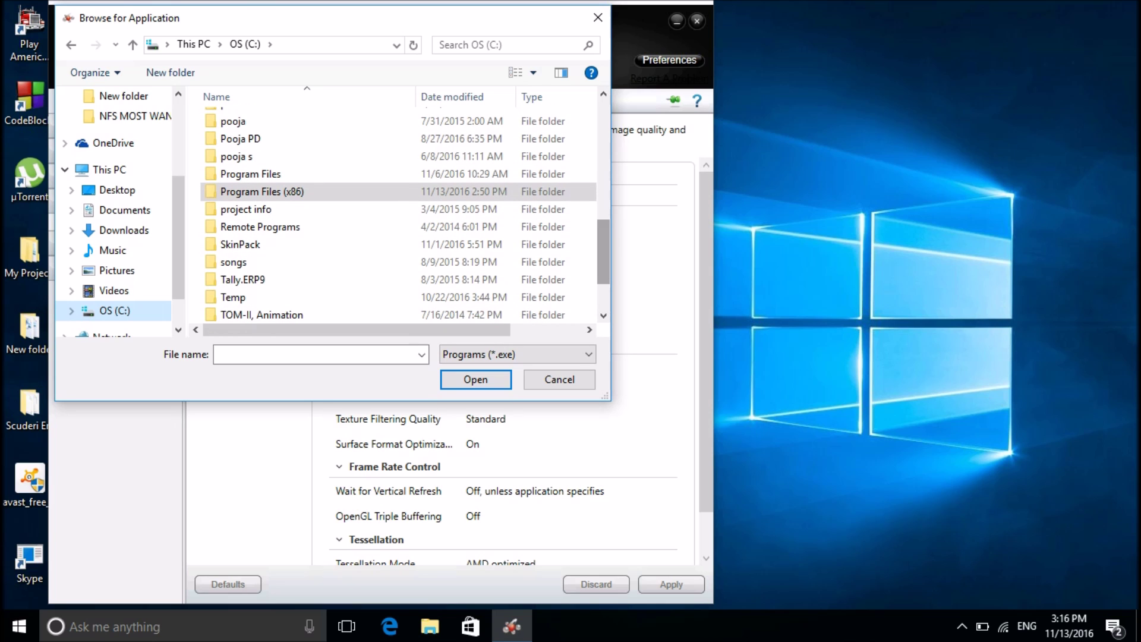
left_click(263, 192)
double_click(262, 191)
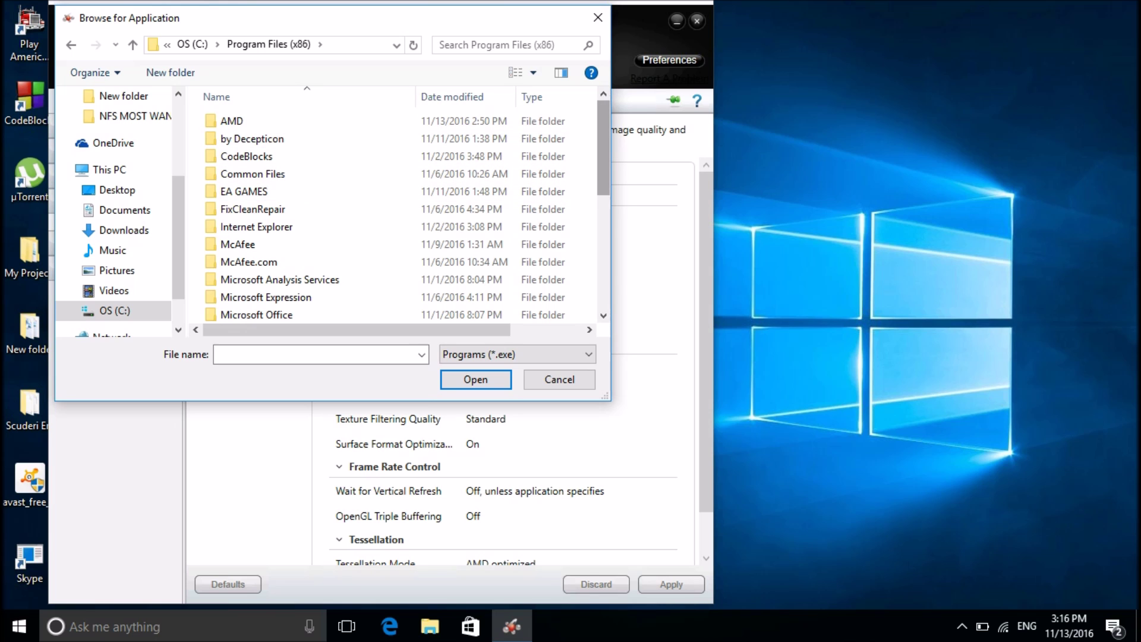
Step: Add speed.exe from EA GAMES\Need for Speed Most Wanted as an application profile and show its 3D settings
scroll(262, 196, "down", 3)
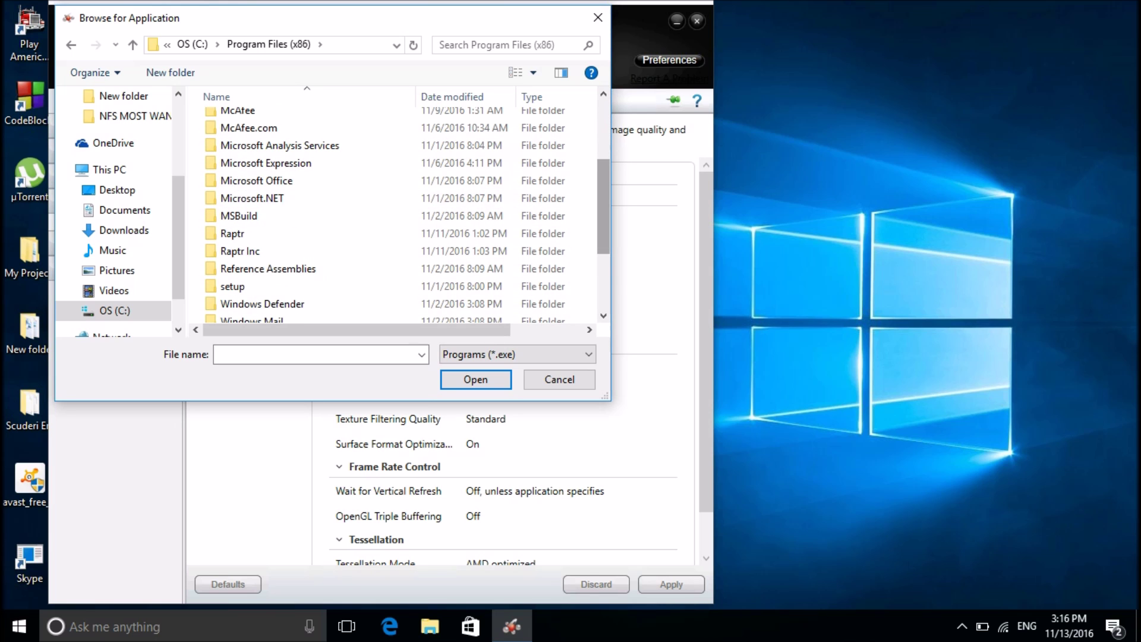
scroll(392, 208, "down", 2)
scroll(392, 208, "up", 2)
scroll(393, 208, "down", 1)
scroll(392, 208, "up", 2)
double_click(245, 144)
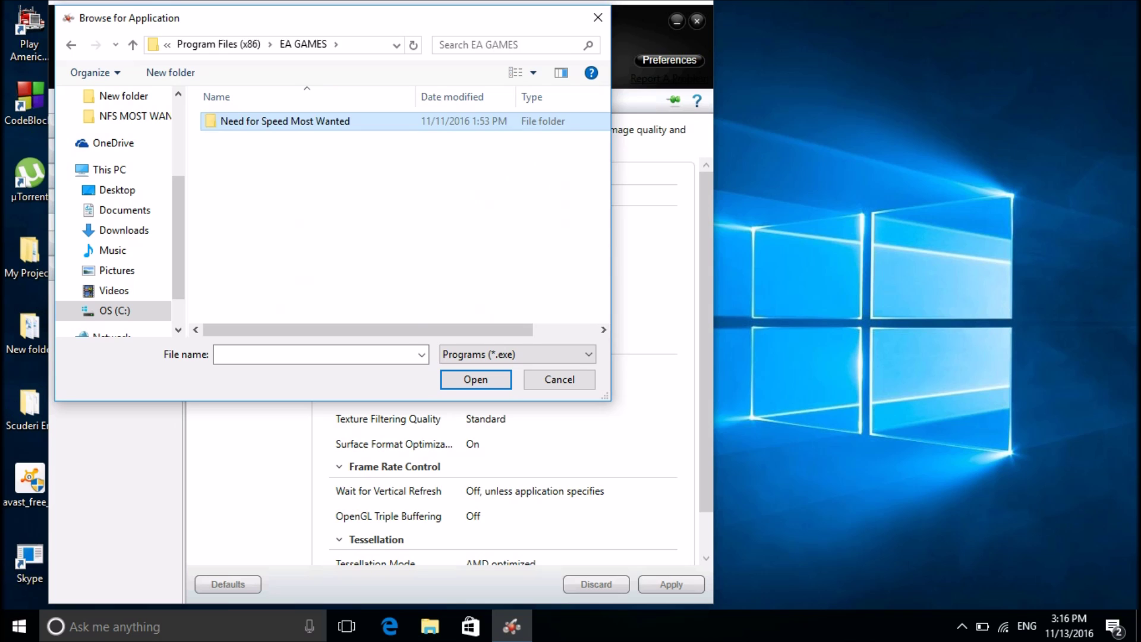
double_click(250, 122)
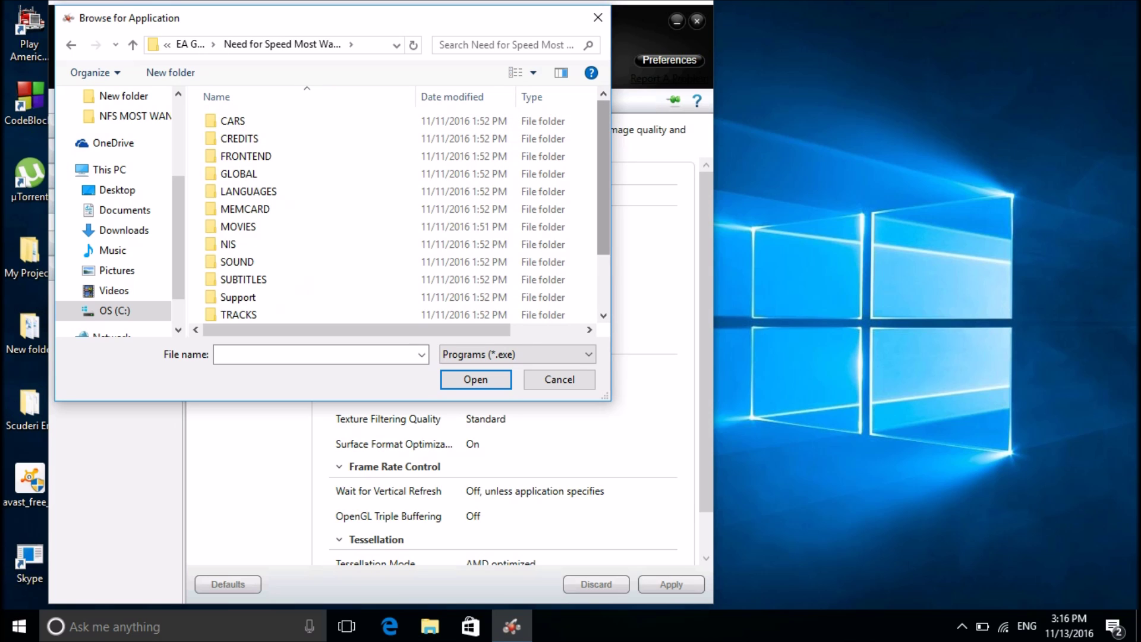
scroll(392, 208, "down", 2)
left_click(242, 313)
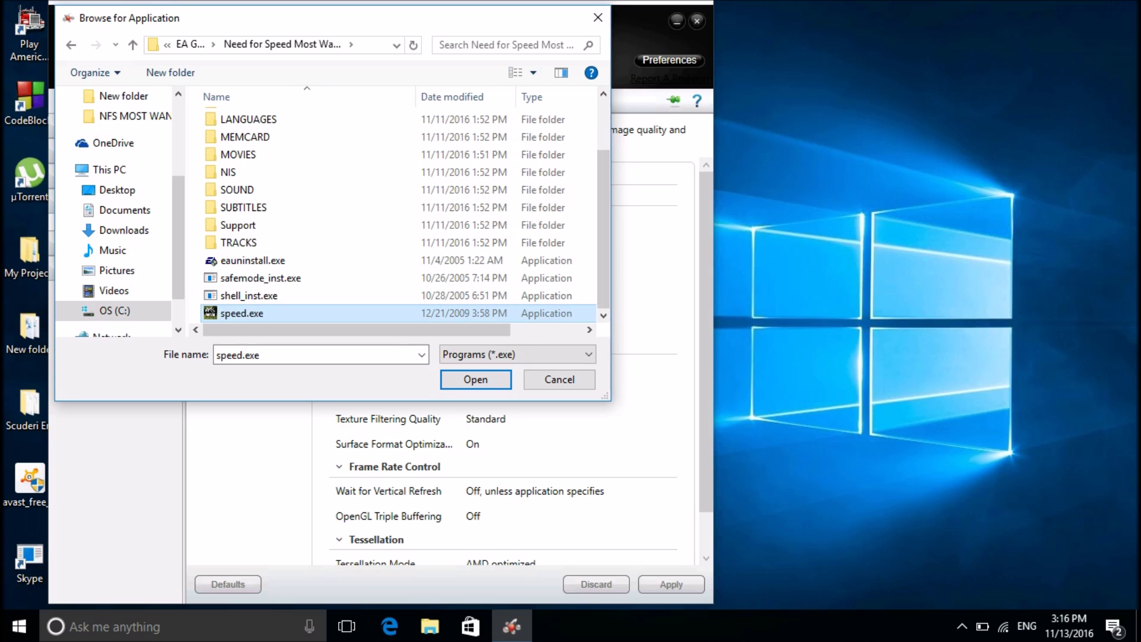
left_click(475, 379)
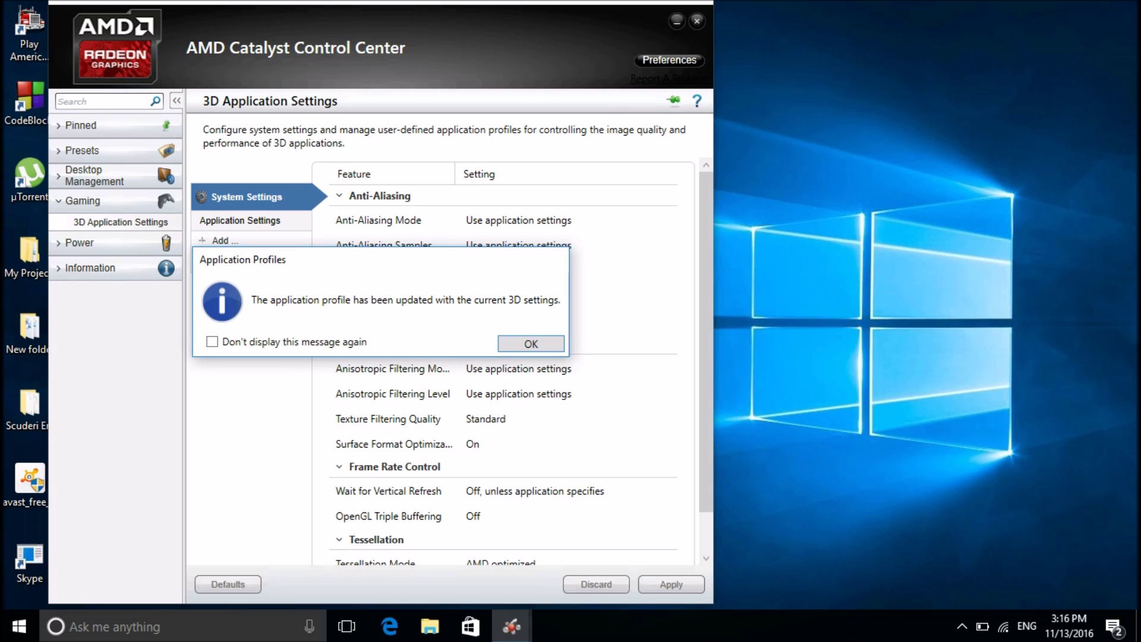
left_click(530, 344)
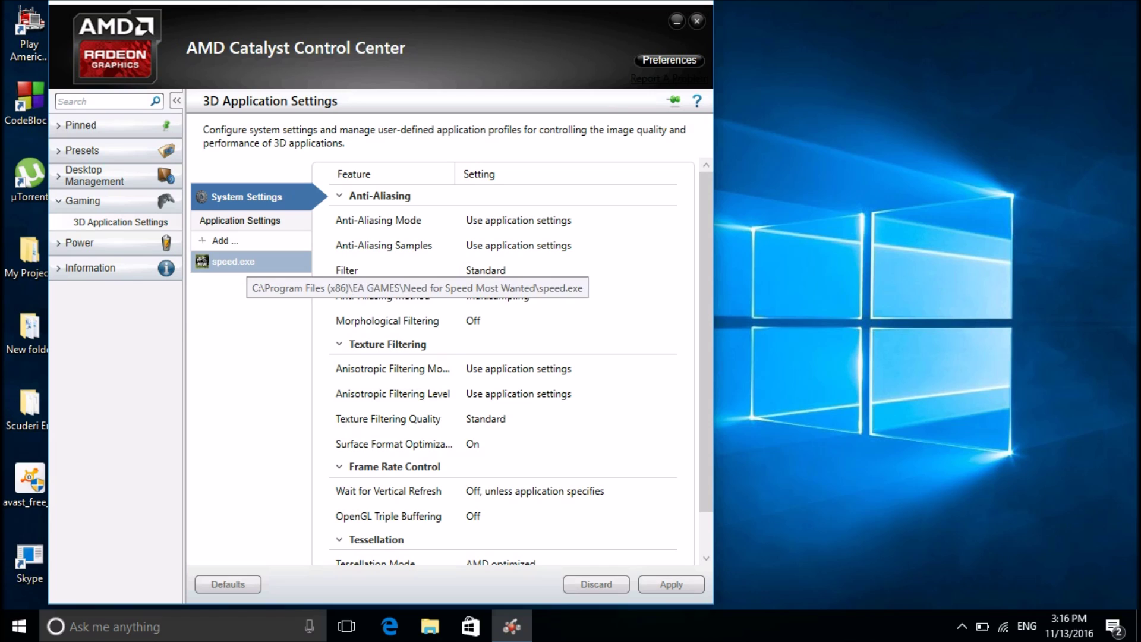
left_click(238, 262)
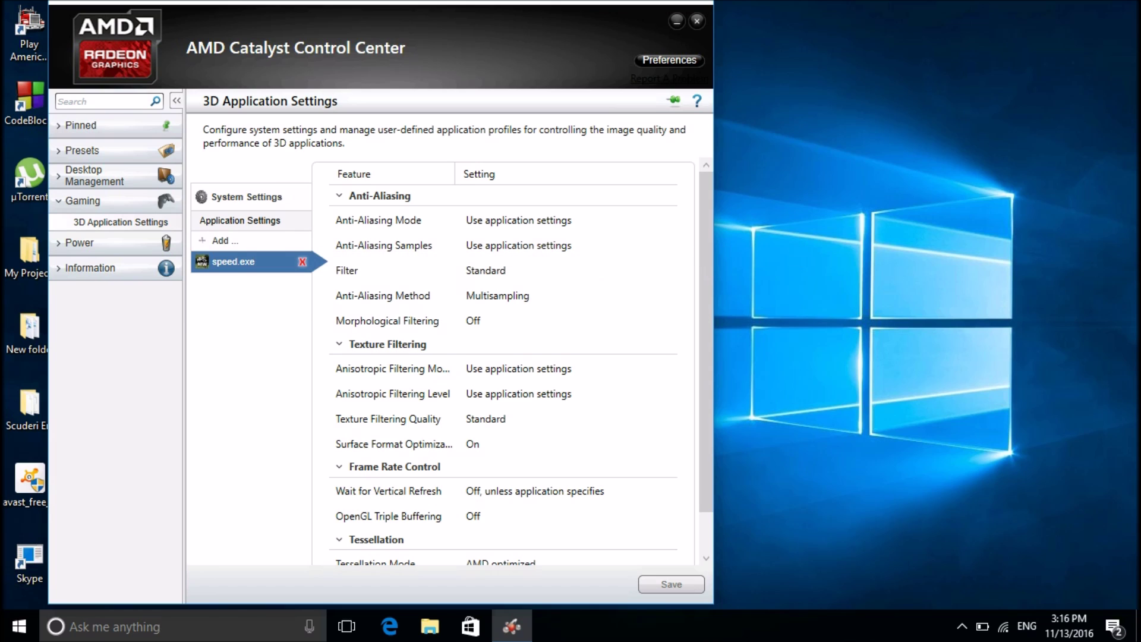
scroll(250, 196, "down", 1)
Step: Choose Maximize Performance for both the plugged-in and battery PowerPlay settings
left_click(79, 242)
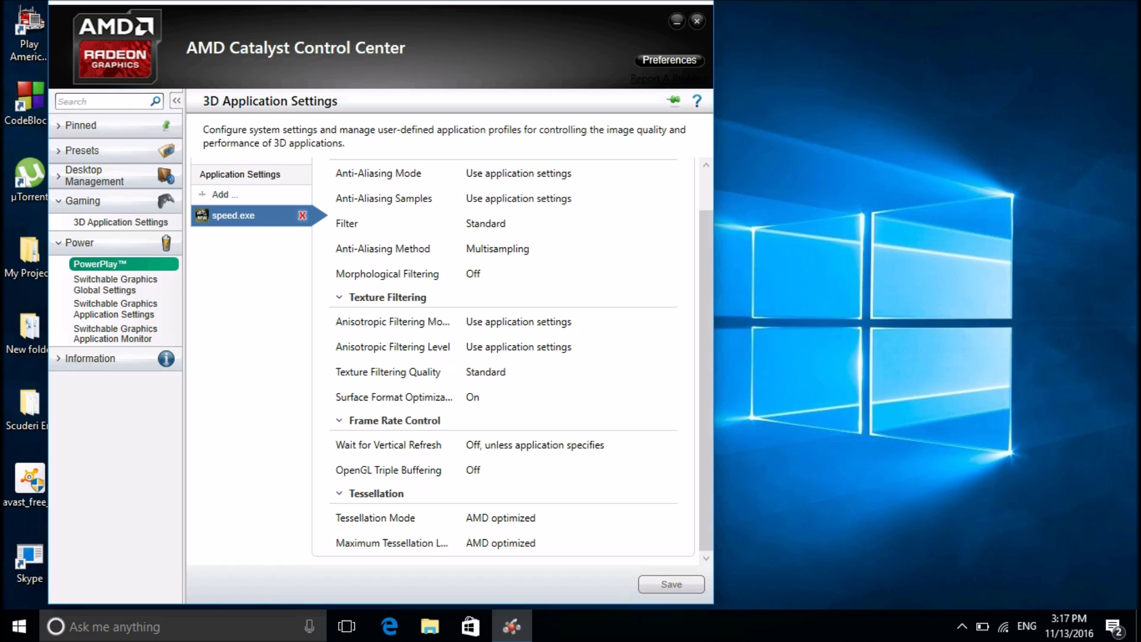
left_click(100, 264)
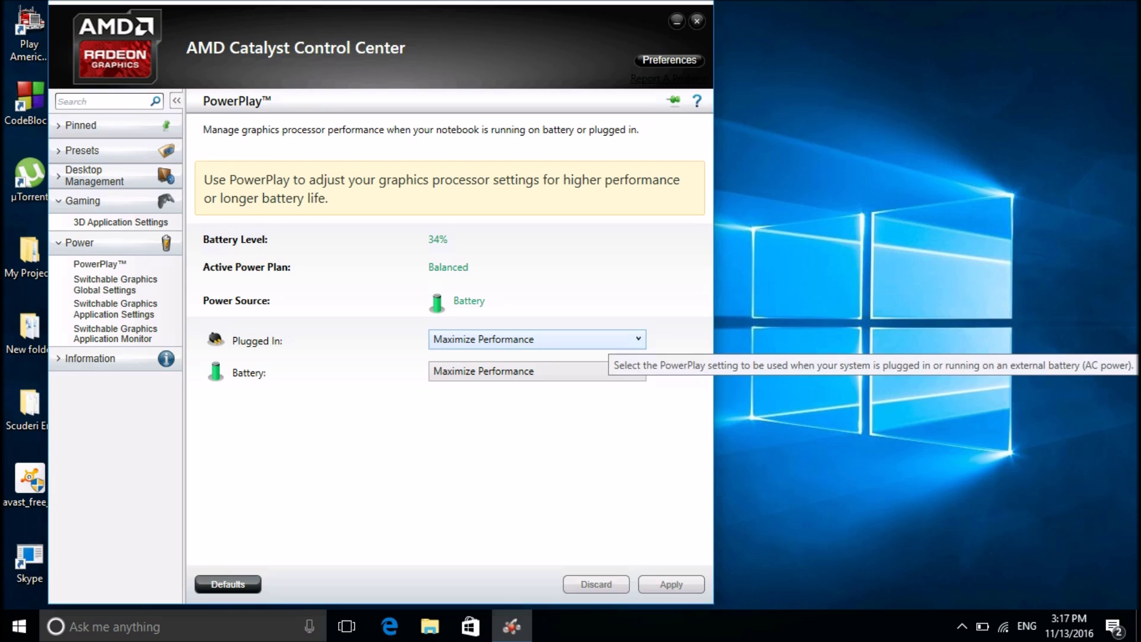
left_click(606, 340)
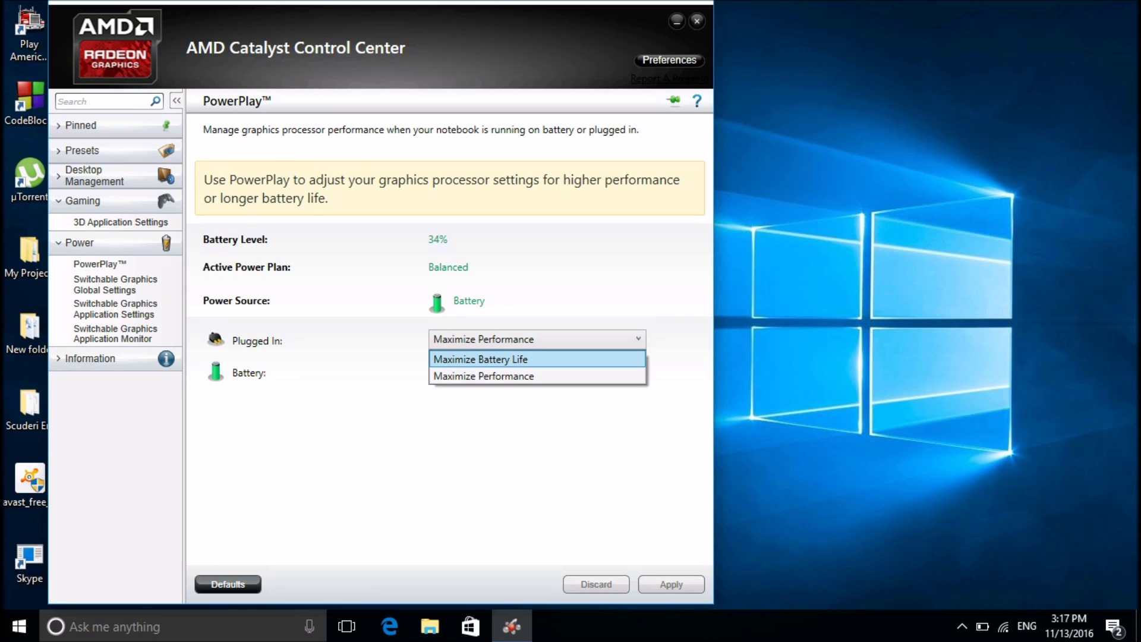
key("Return")
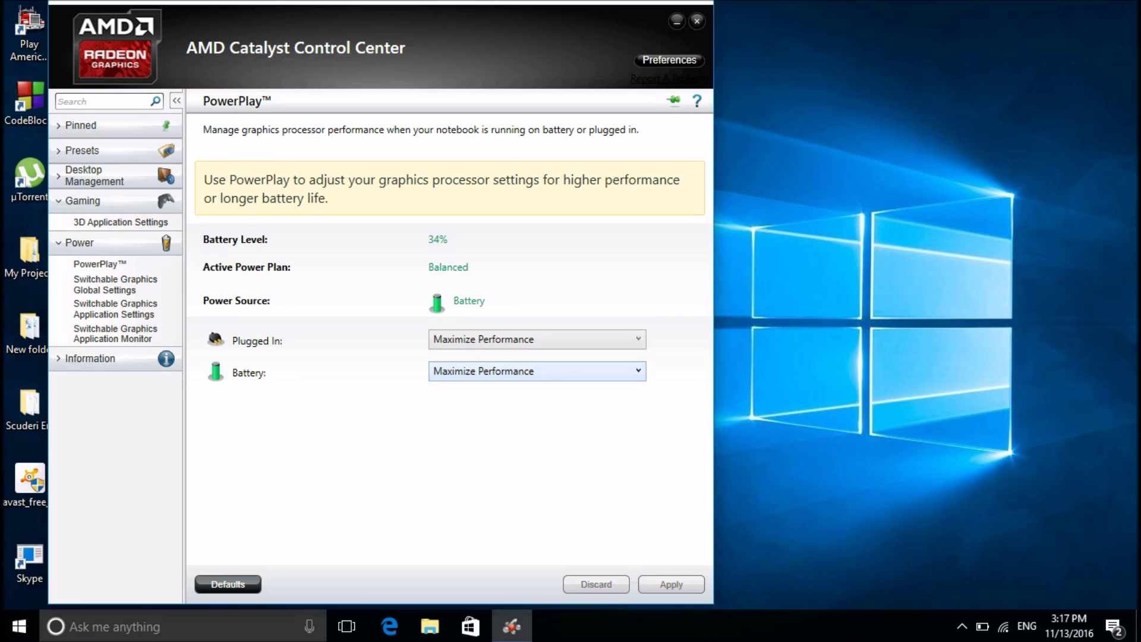
left_click(606, 371)
key("Return")
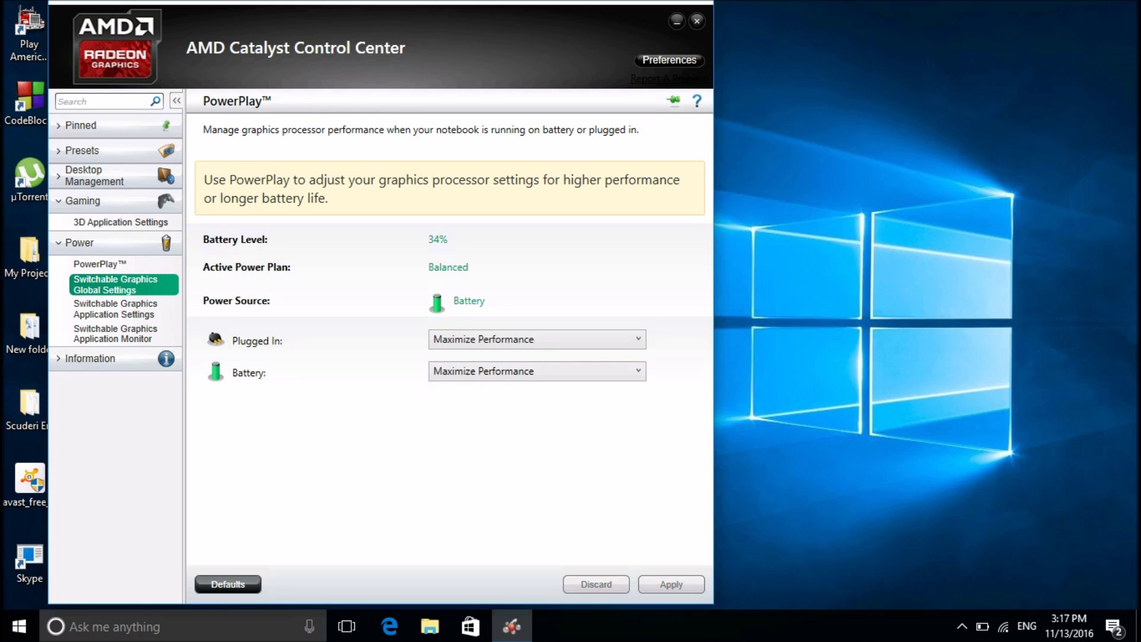
Step: Review the Switchable Graphics Global Settings for battery and plugged-in use, and close Catalyst Control Center
left_click(115, 284)
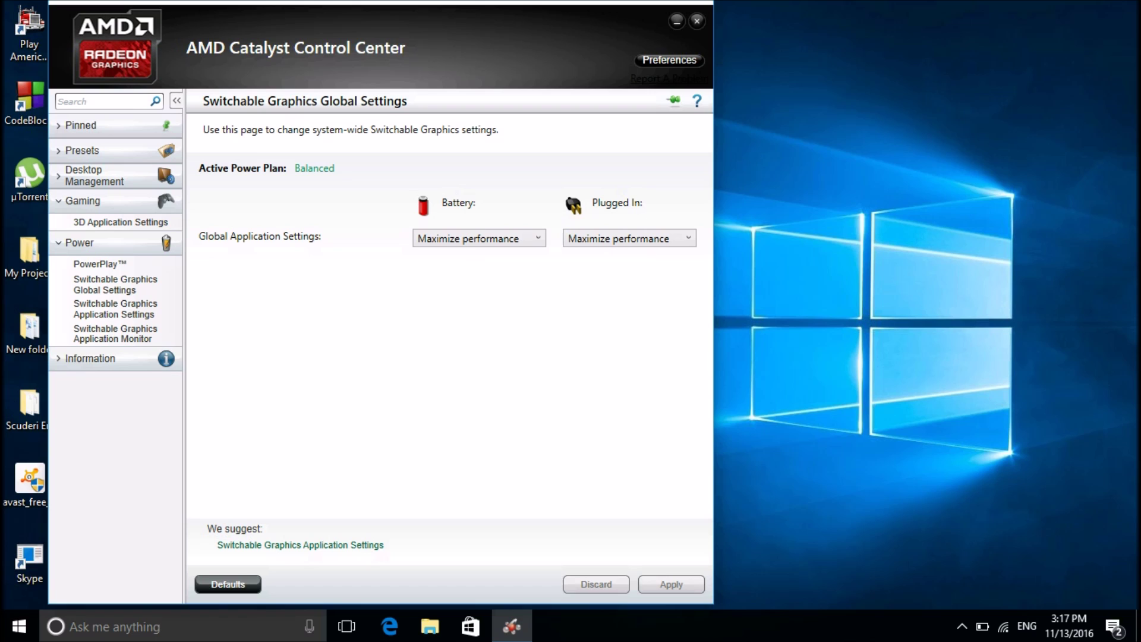
key("alt+F4")
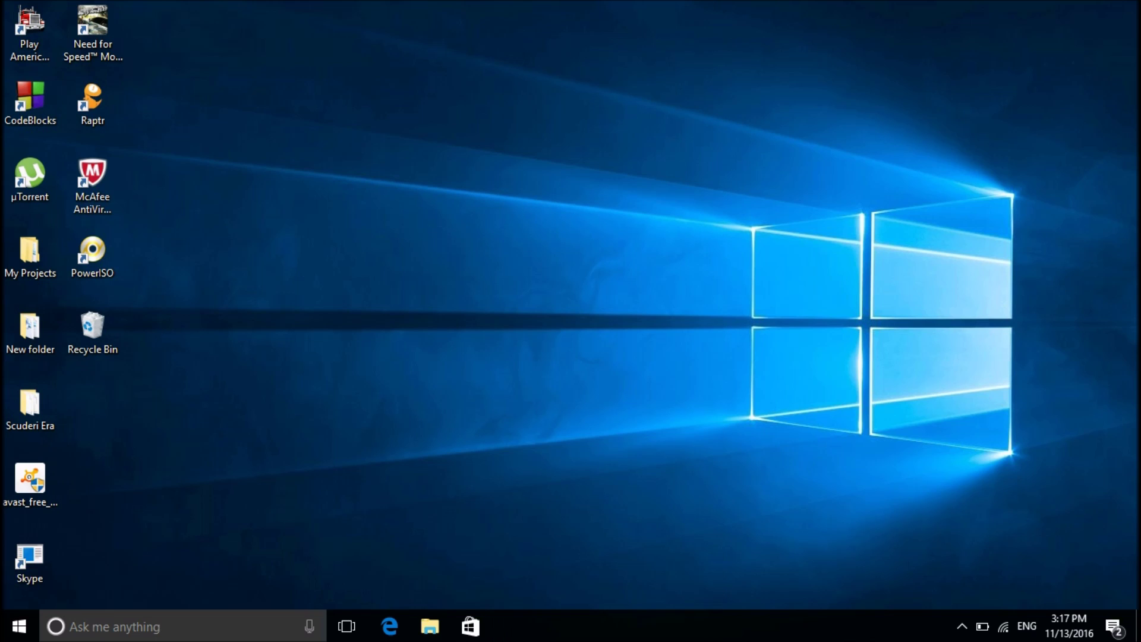